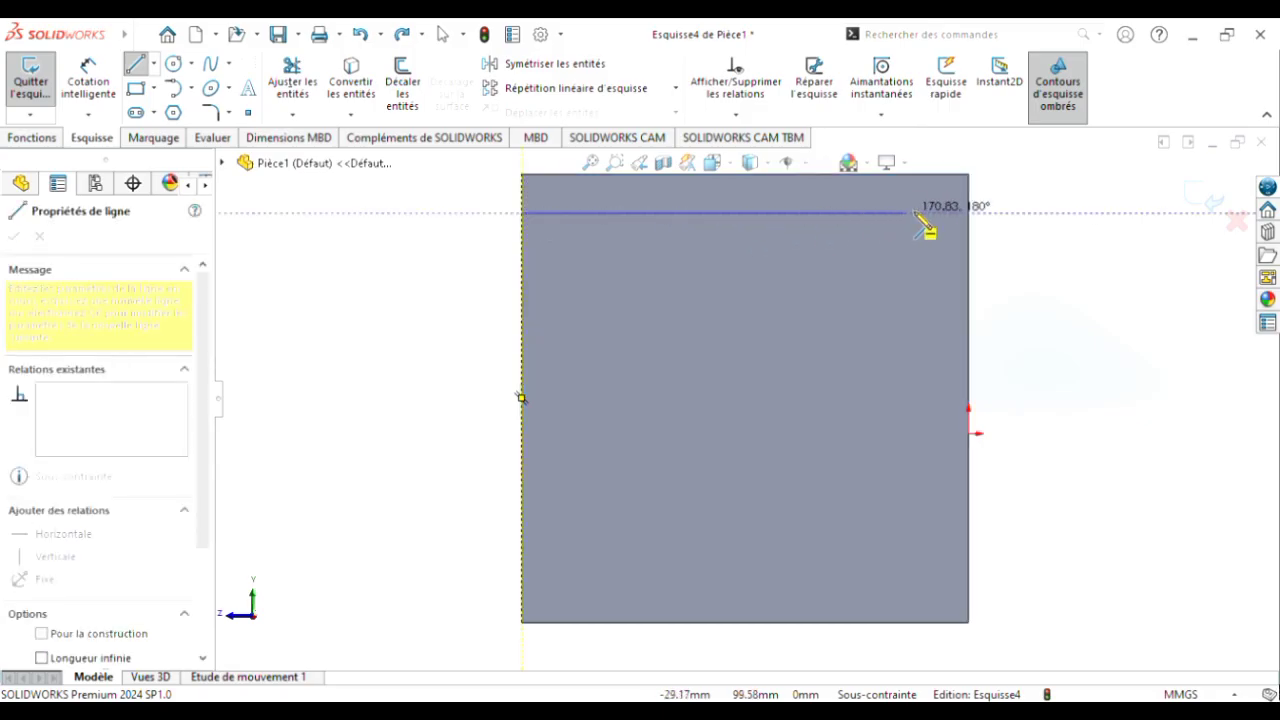
Step: Sketch two horizontal lines across the face's full width, about 17 mm from its upper and lower edges
{"action": "left_click", "coordinate": [968, 213]}
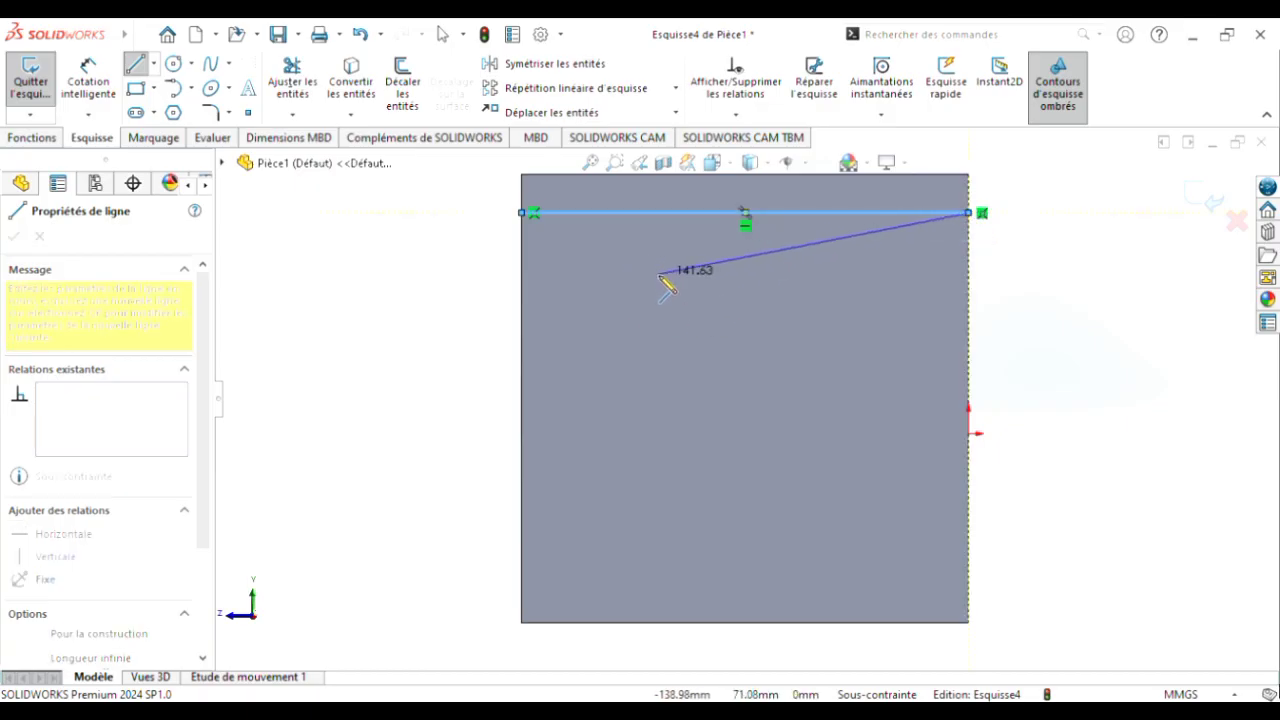
{"action": "key", "text": "Escape"}
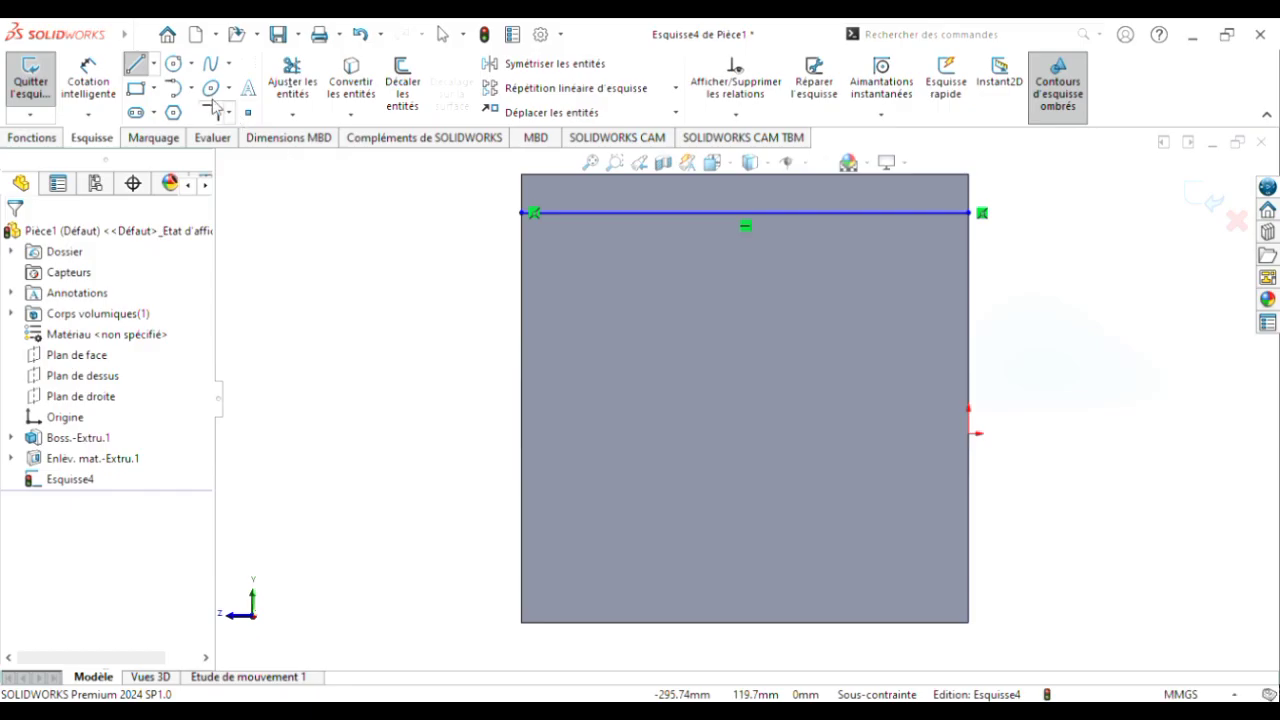
{"action": "left_click", "coordinate": [137, 67]}
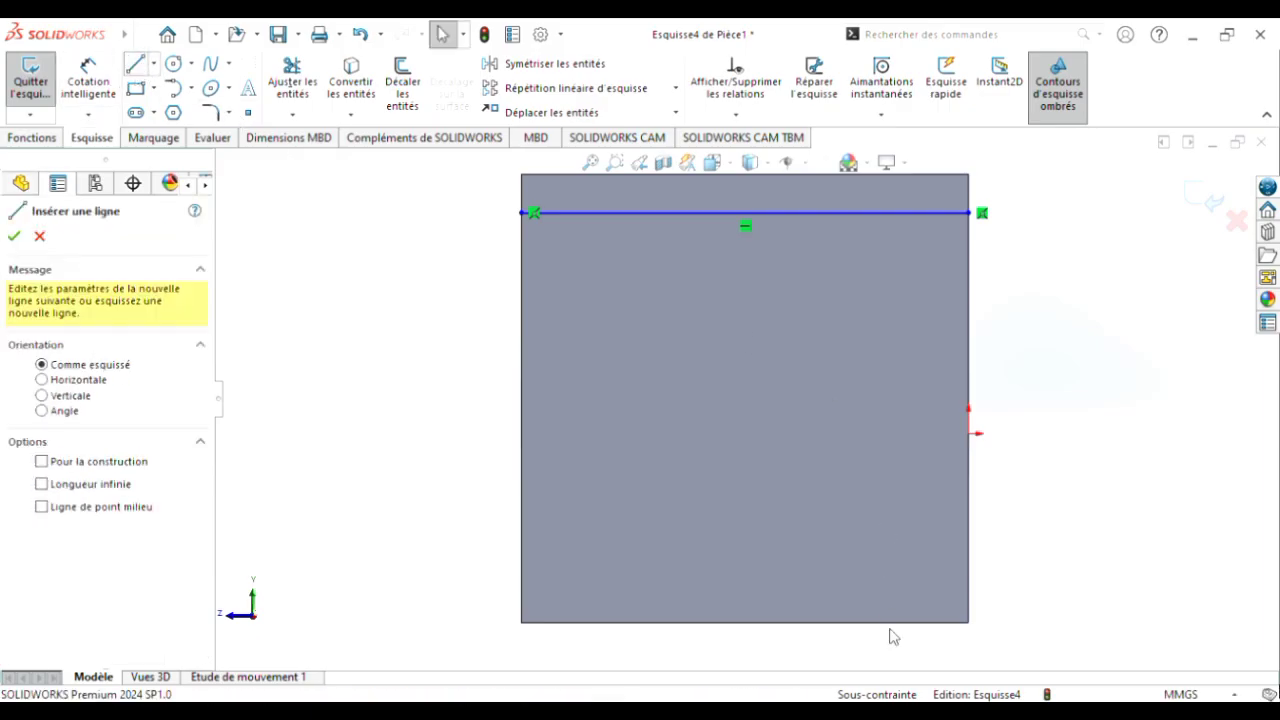
{"action": "left_click", "coordinate": [522, 587]}
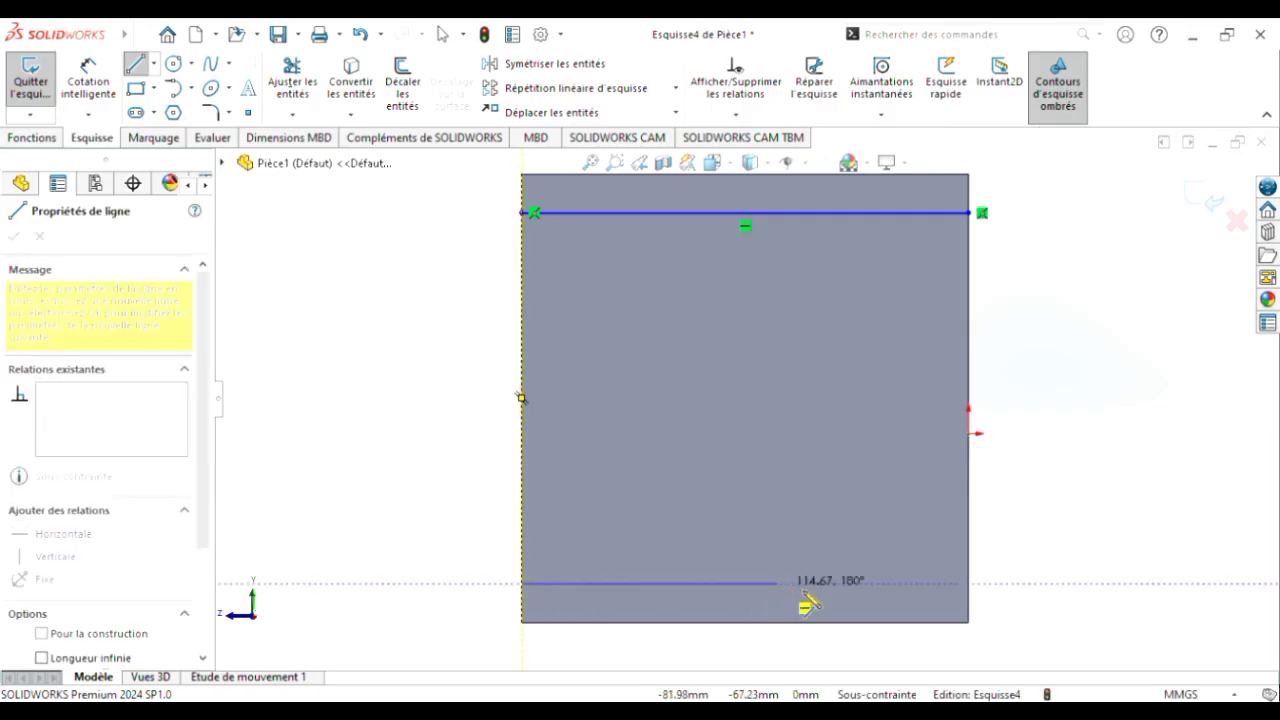
{"action": "left_click", "coordinate": [968, 584]}
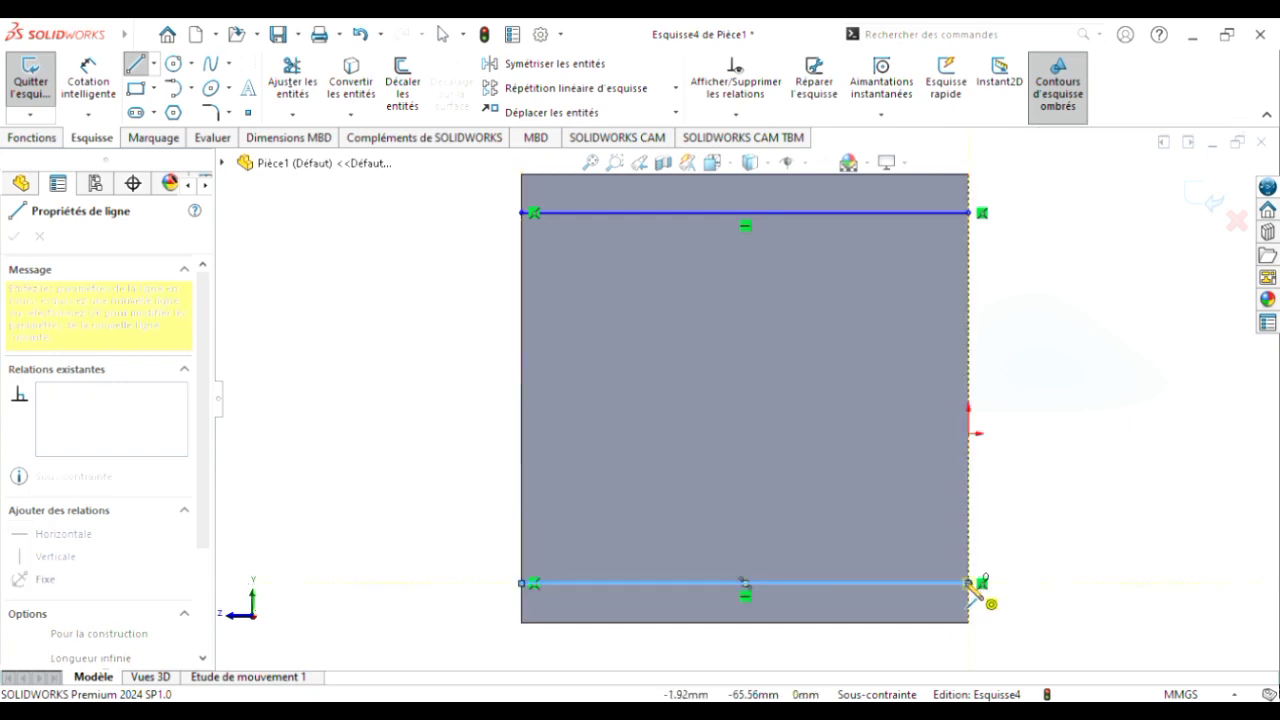
{"action": "key", "text": "Escape"}
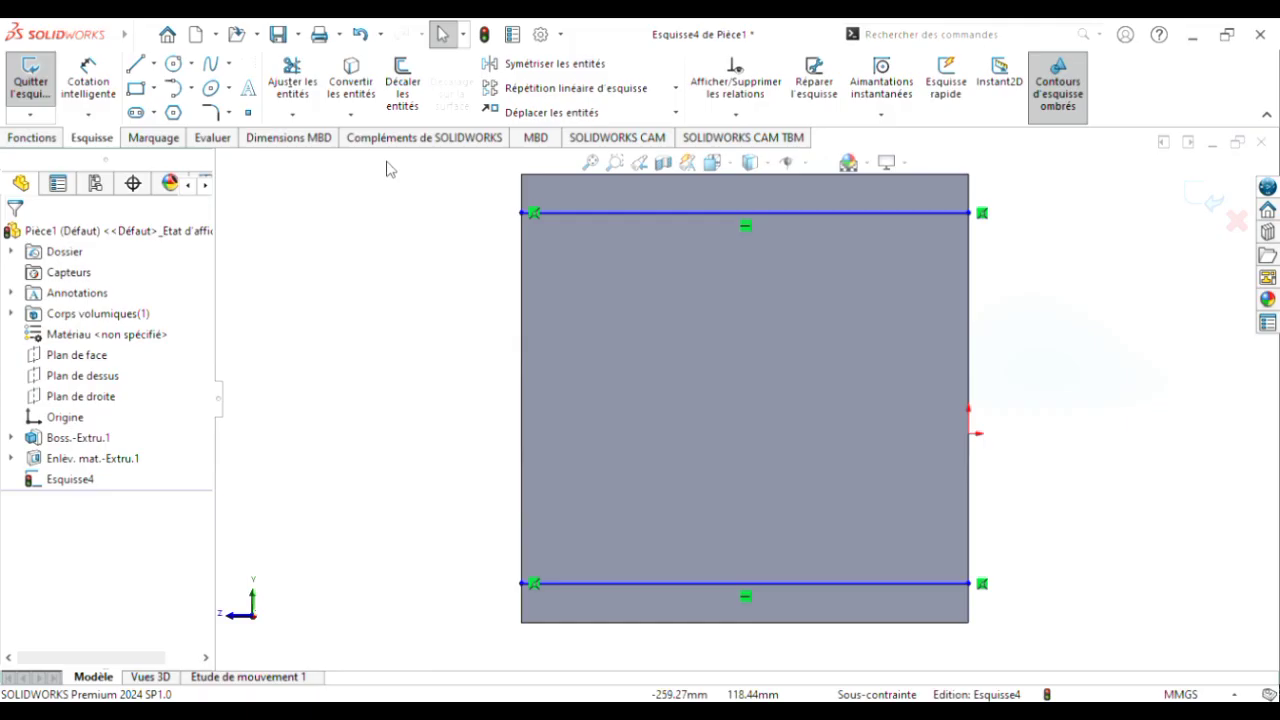
Step: Dimension the upper line's end 20 mm from the upper corner of the face
{"action": "left_click", "coordinate": [100, 84]}
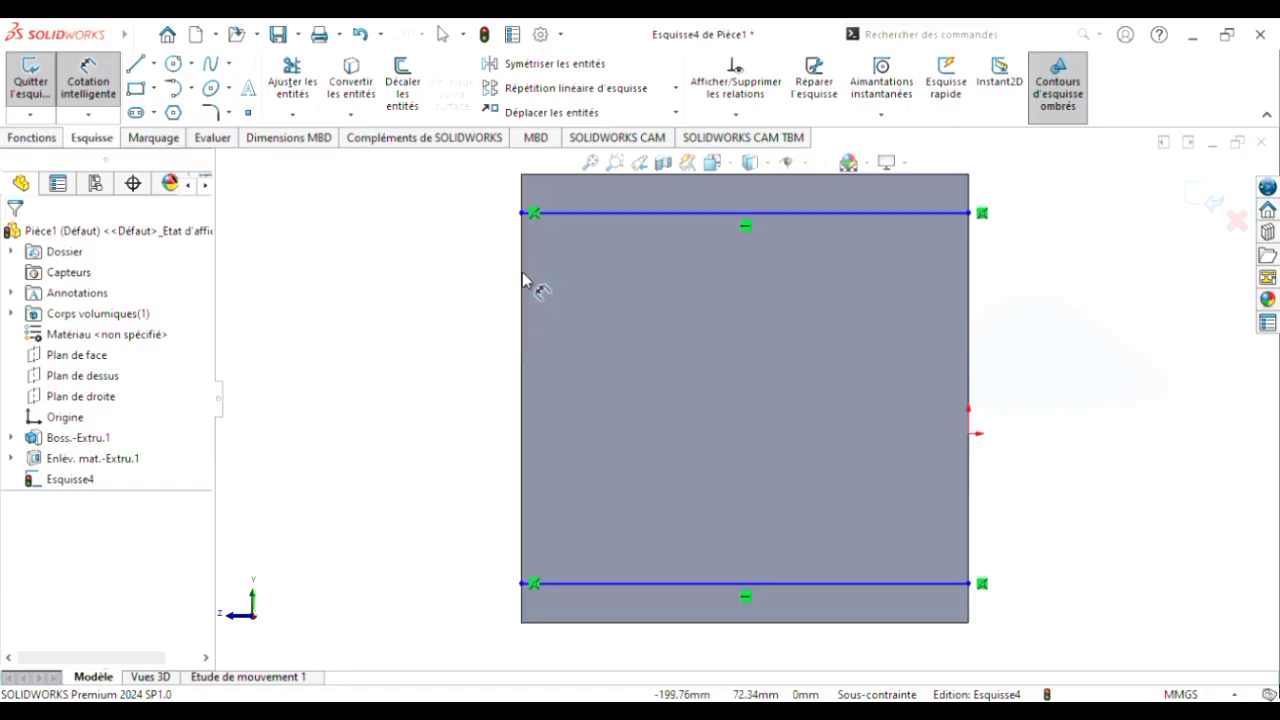
{"action": "left_click", "coordinate": [521, 302]}
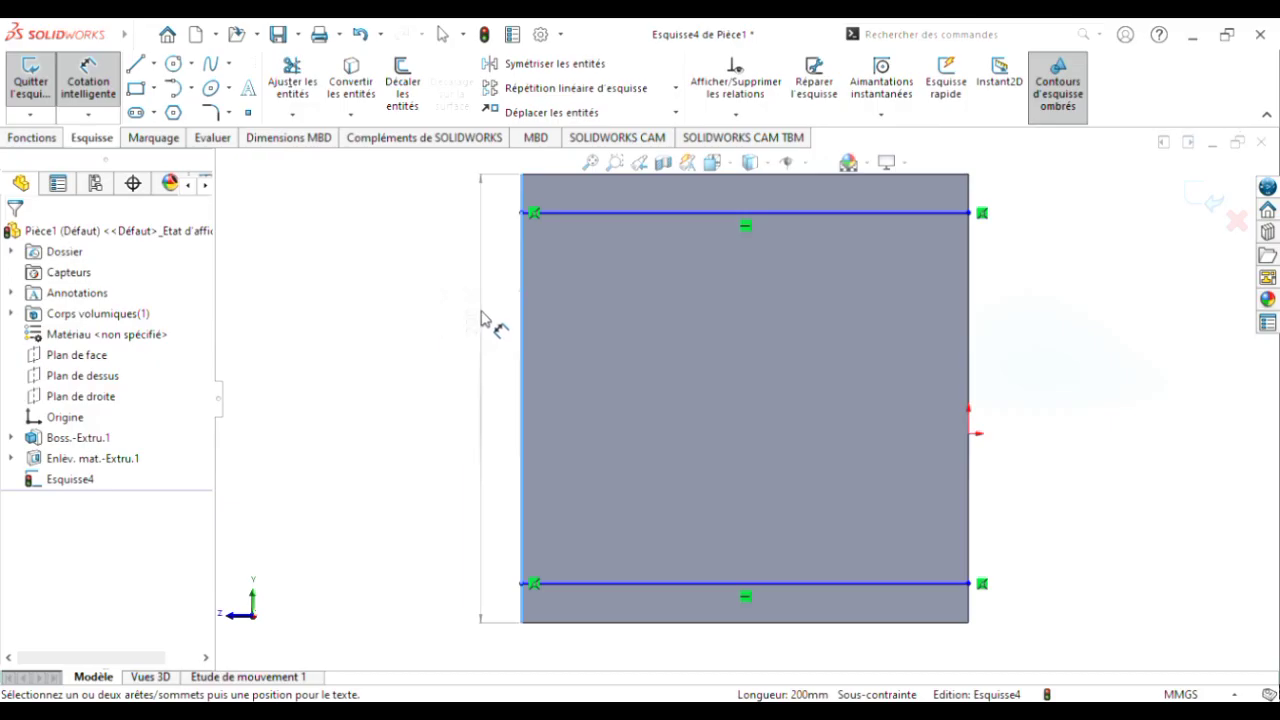
{"action": "key", "text": "Escape"}
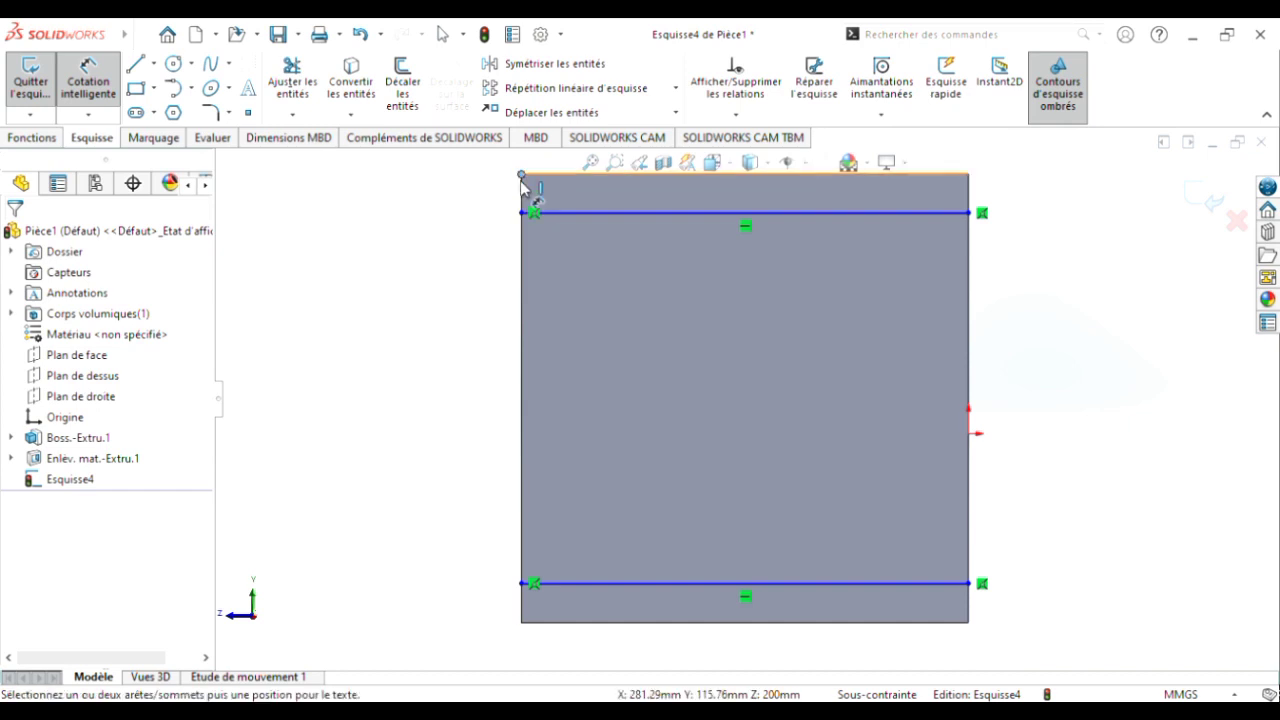
{"action": "left_click", "coordinate": [520, 214]}
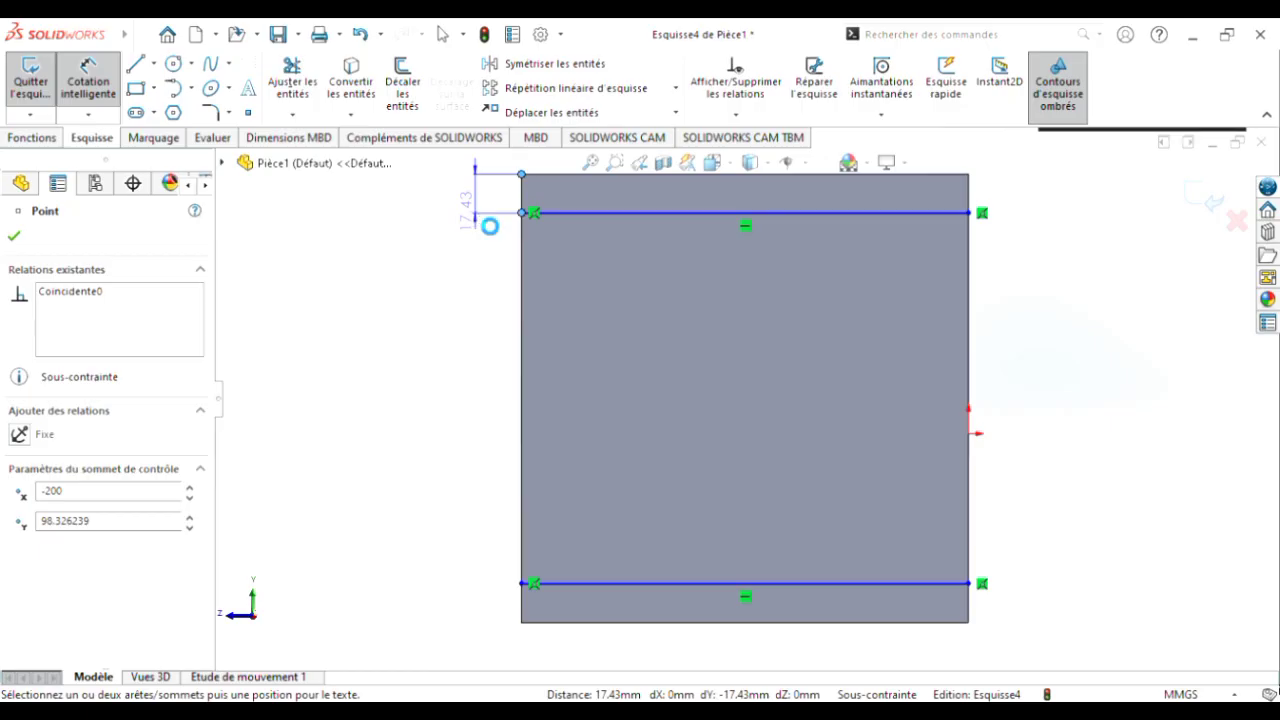
{"action": "left_click", "coordinate": [509, 249]}
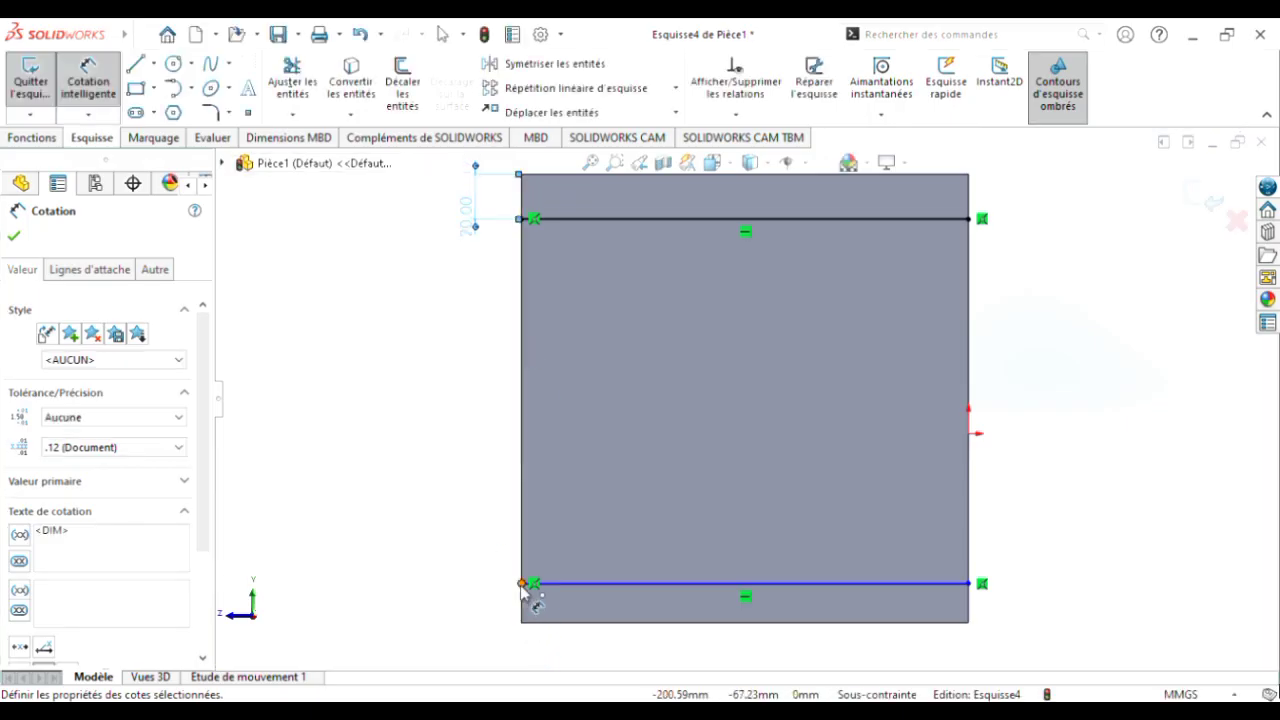
Step: Dimension the lower line's end 20 mm from the lower corner of the face
{"action": "left_click", "coordinate": [521, 585]}
{"action": "left_click", "coordinate": [520, 622]}
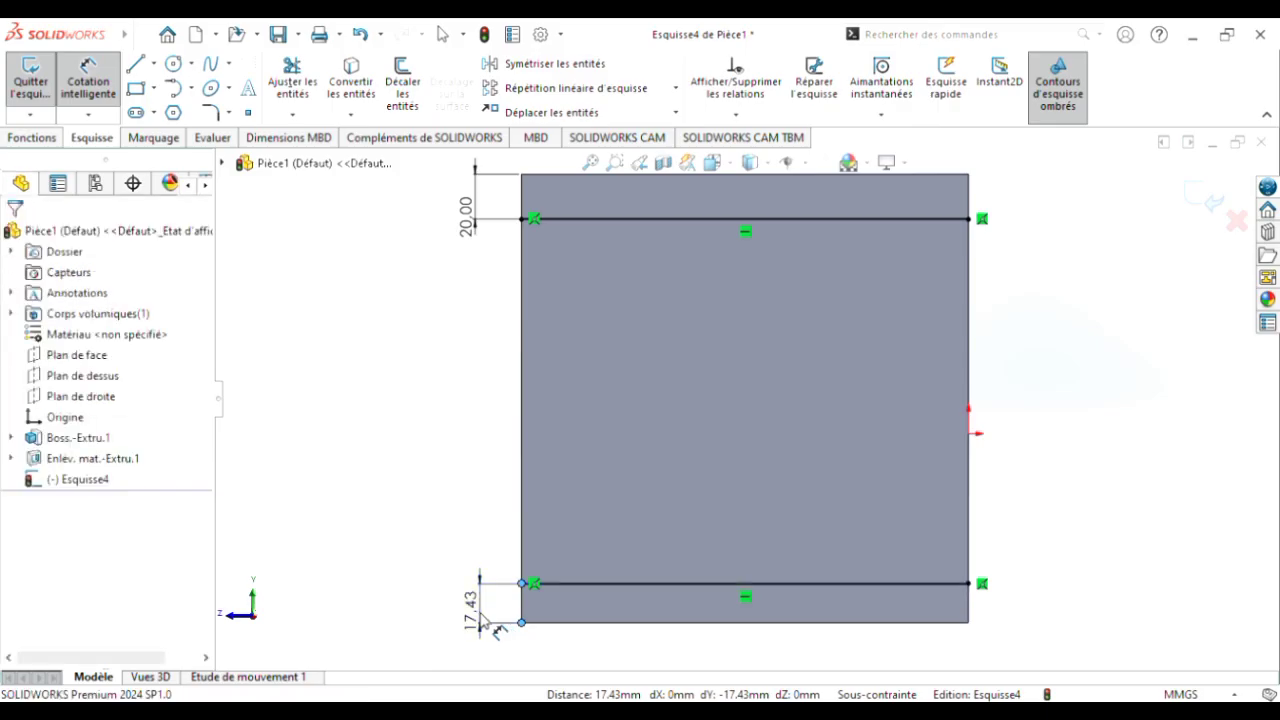
{"action": "left_click", "coordinate": [481, 624]}
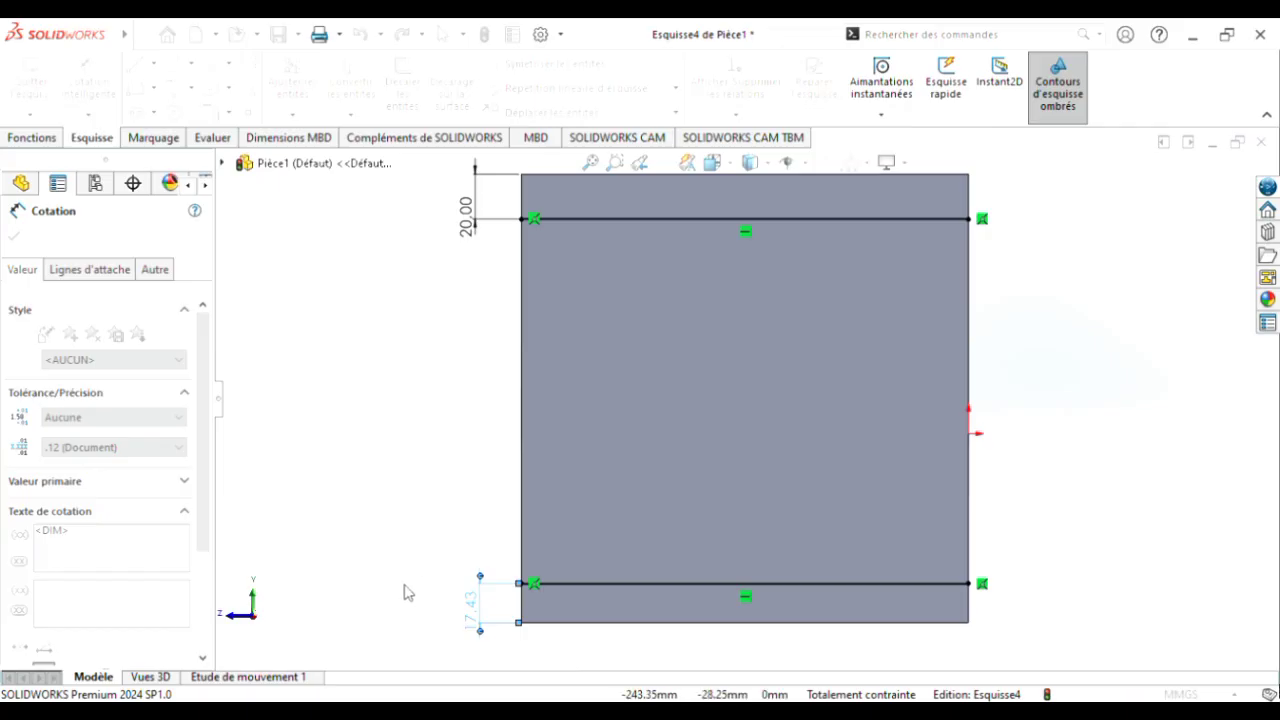
{"action": "left_click", "coordinate": [455, 490]}
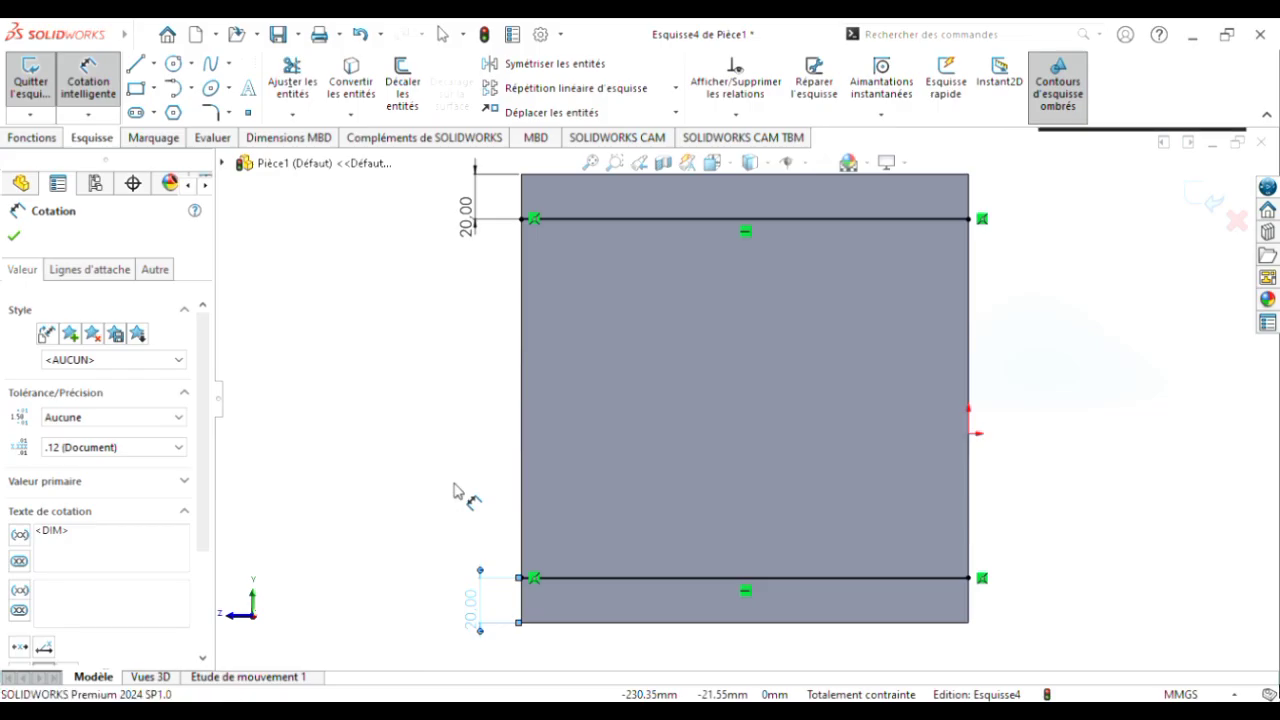
Step: Close the profile with two vertical lines joining the ends of the horizontal lines along both side edges
{"action": "left_click", "coordinate": [137, 66]}
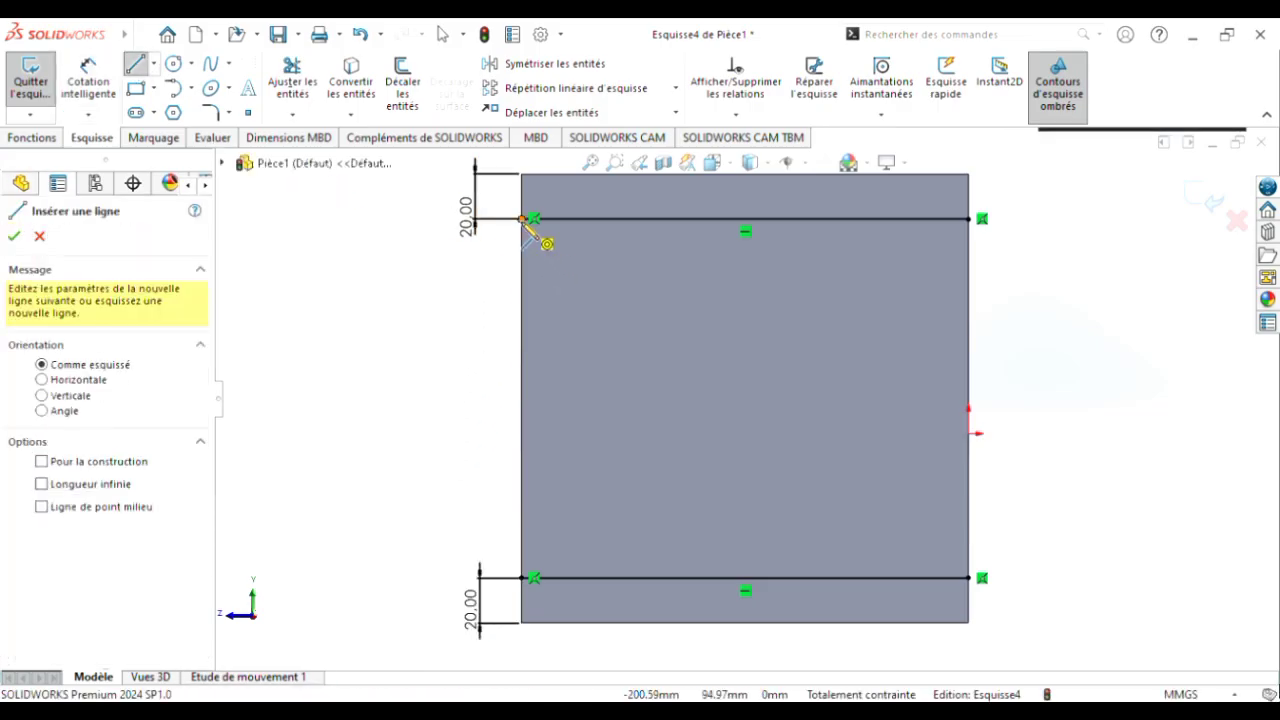
{"action": "left_click", "coordinate": [522, 218]}
{"action": "left_click", "coordinate": [523, 578]}
{"action": "left_click", "coordinate": [522, 578]}
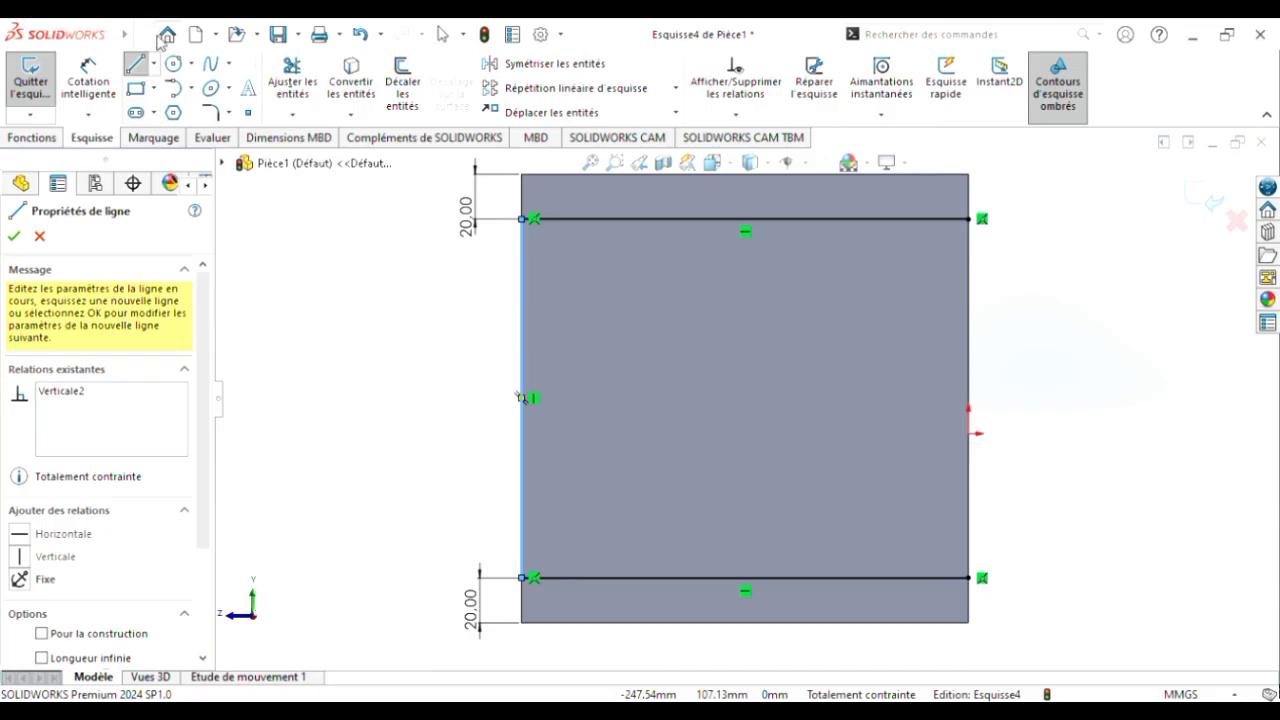
{"action": "left_click", "coordinate": [136, 66]}
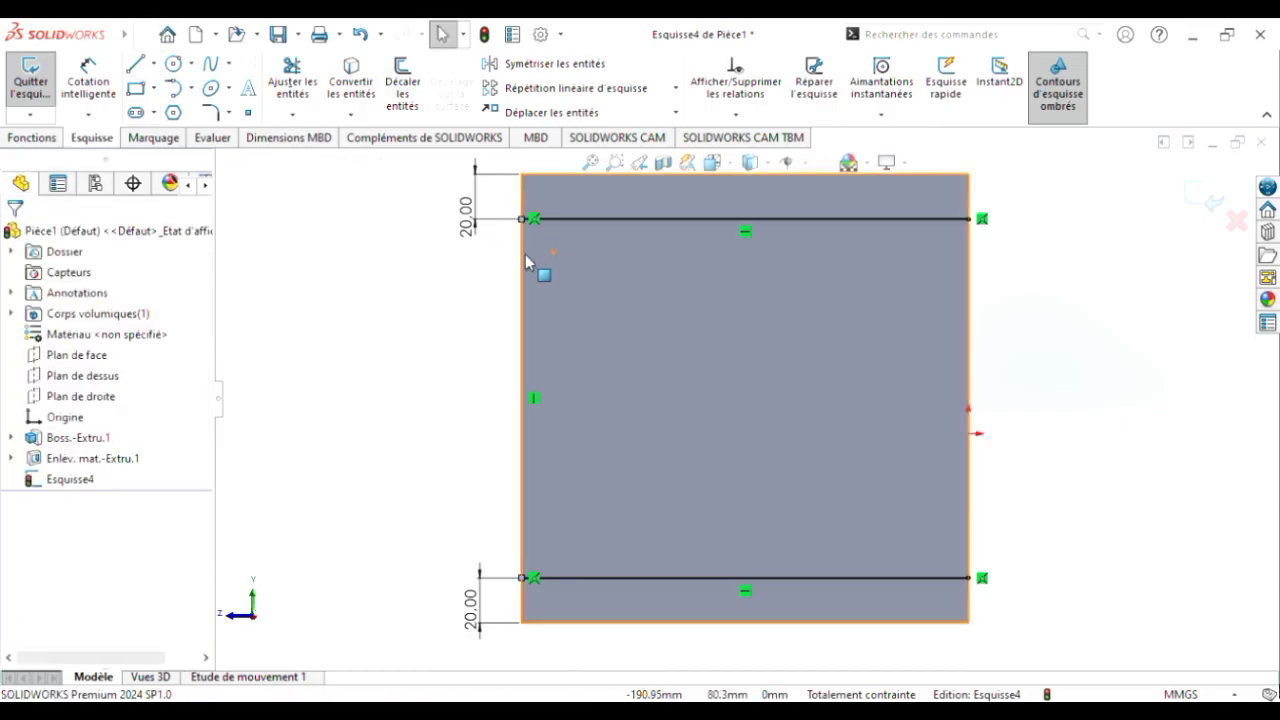
{"action": "left_click", "coordinate": [136, 66]}
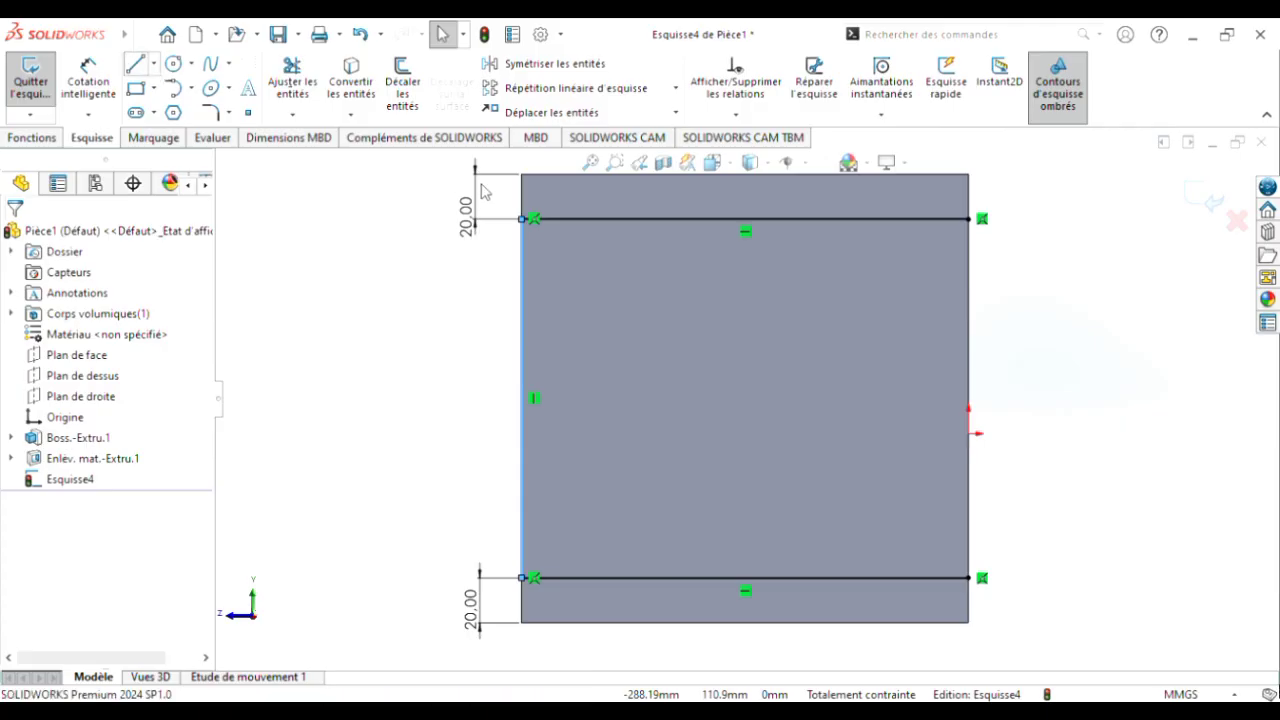
{"action": "left_click", "coordinate": [968, 219]}
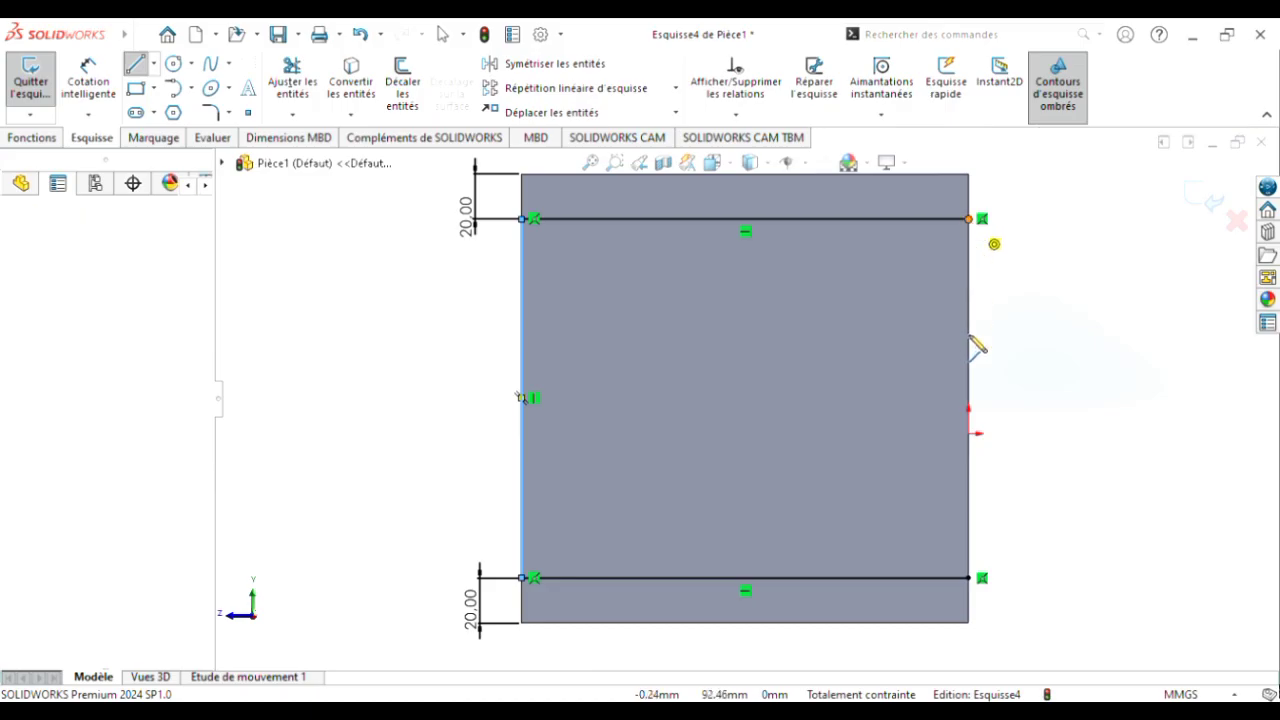
{"action": "left_click", "coordinate": [968, 578]}
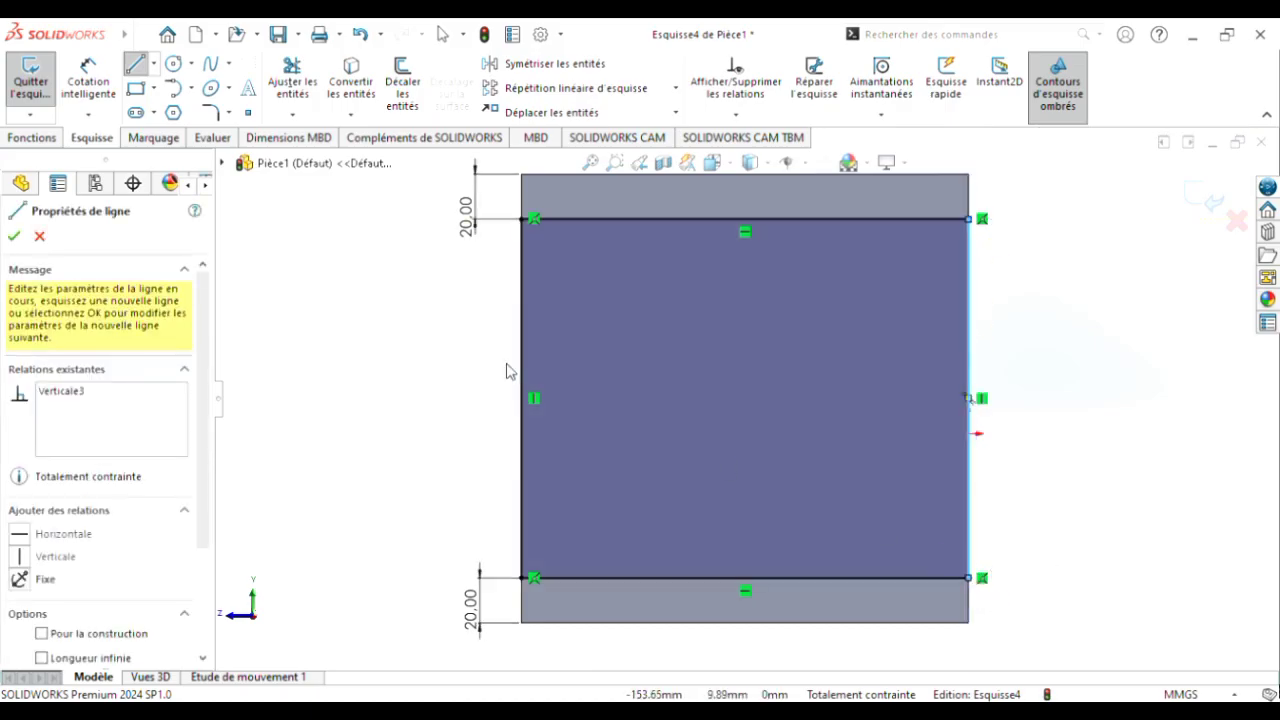
{"action": "left_click", "coordinate": [14, 238]}
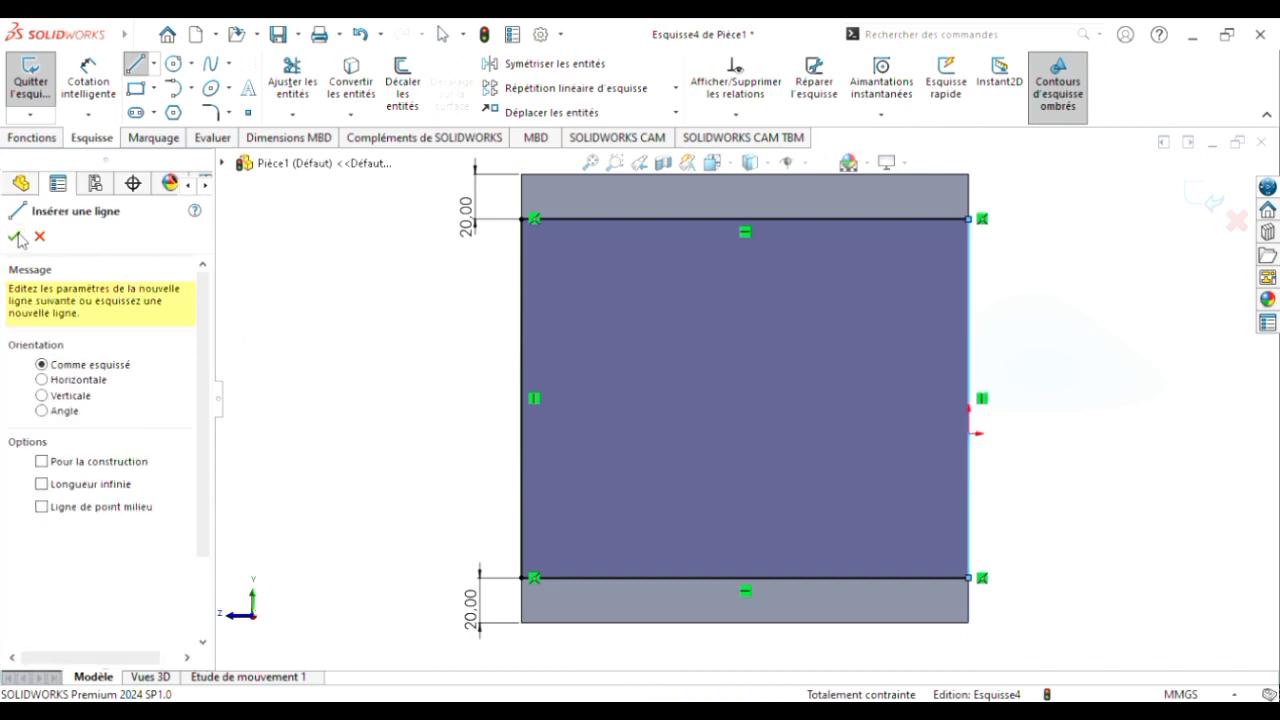
{"action": "left_click", "coordinate": [14, 237]}
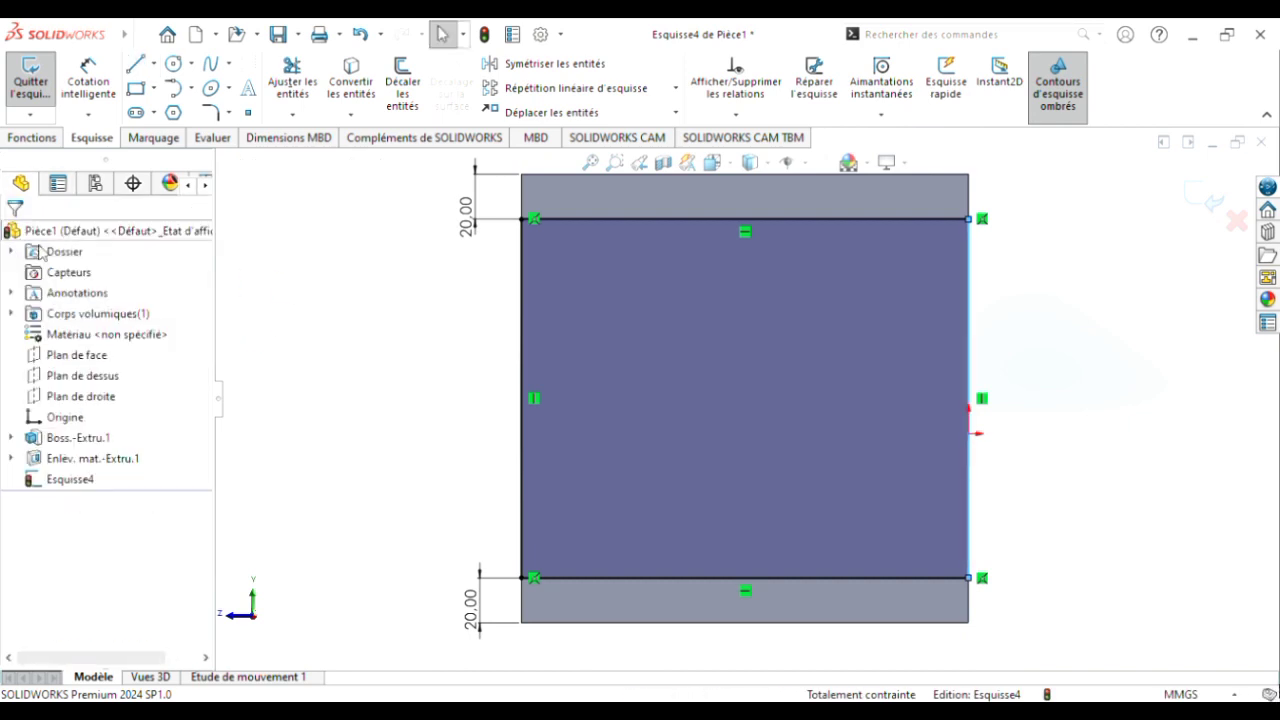
Step: Cut the closed rectangular profile into the block with a blind extruded cut 8.5 mm deep
{"action": "left_click", "coordinate": [32, 138]}
{"action": "left_click", "coordinate": [322, 92]}
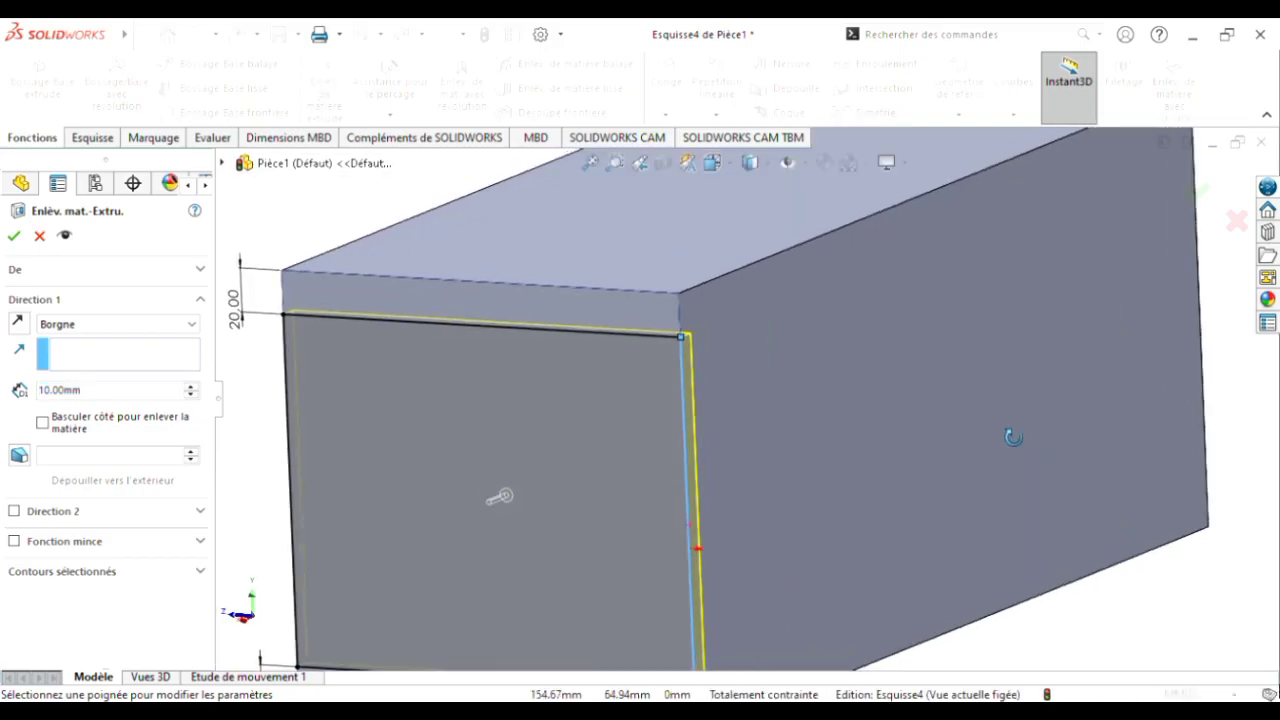
{"action": "middle_click_drag", "start_coordinate": [1014, 437], "coordinate": [1030, 391]}
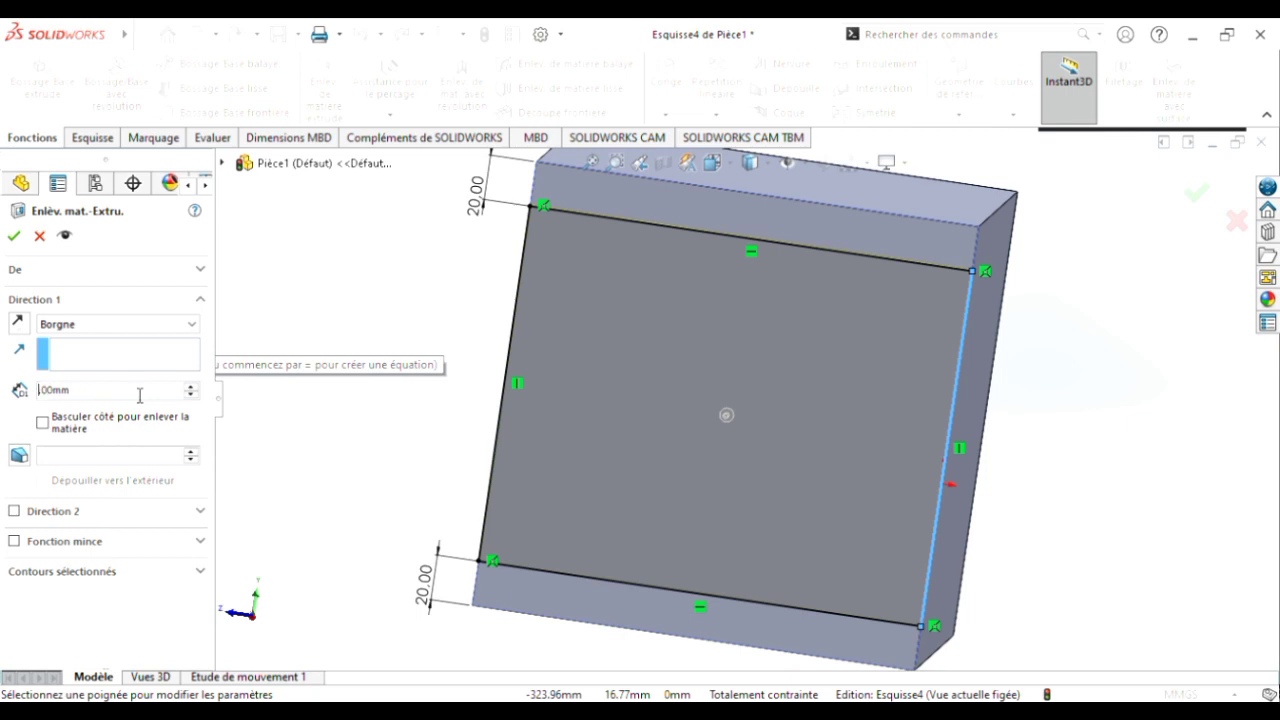
{"action": "type", "text": "8.5"}
{"action": "key", "text": "Return"}
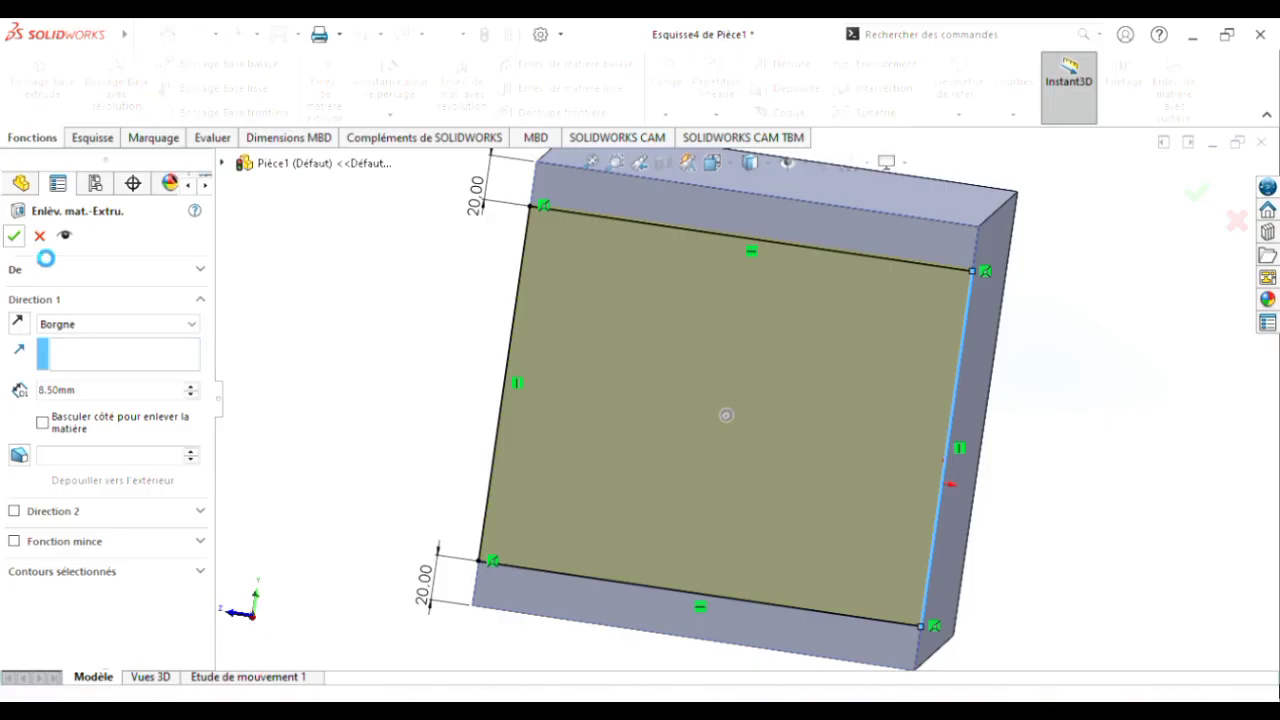
Step: Start an extruded cut with a new sketch on the large outer face opposite the finished recess
{"action": "scroll", "coordinate": [377, 366], "scroll_direction": "up", "scroll_amount": 2}
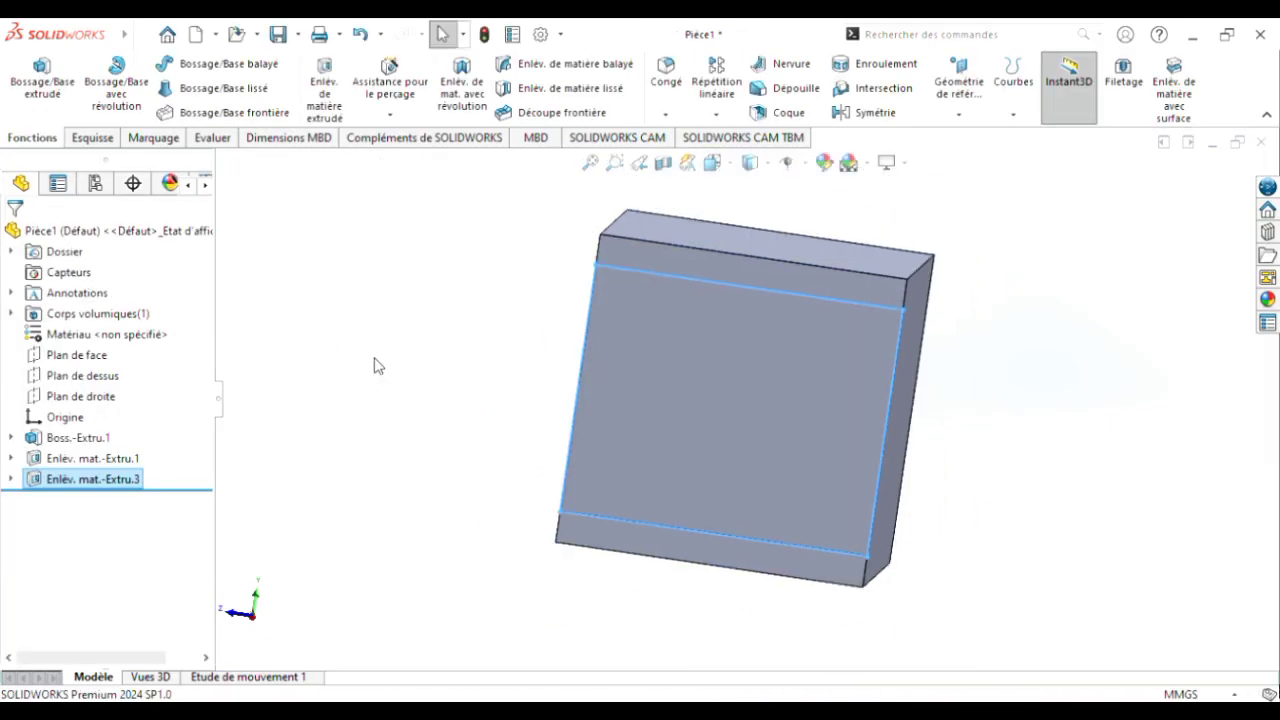
{"action": "left_click", "coordinate": [1036, 491]}
{"action": "middle_click_drag", "start_coordinate": [1039, 491], "coordinate": [988, 507]}
{"action": "scroll", "coordinate": [979, 433], "scroll_direction": "up", "scroll_amount": 2}
{"action": "scroll", "coordinate": [946, 448], "scroll_direction": "down", "scroll_amount": 1}
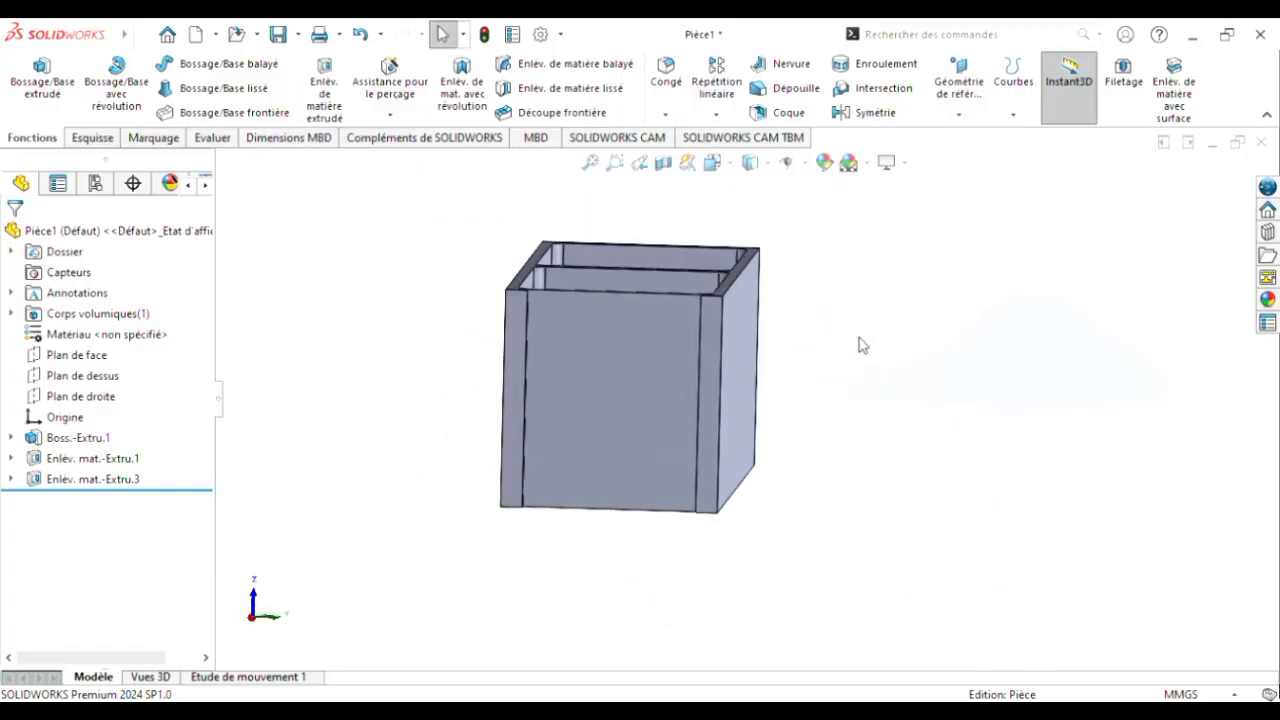
{"action": "middle_click_drag", "start_coordinate": [839, 336], "coordinate": [598, 440]}
{"action": "left_click", "coordinate": [646, 410]}
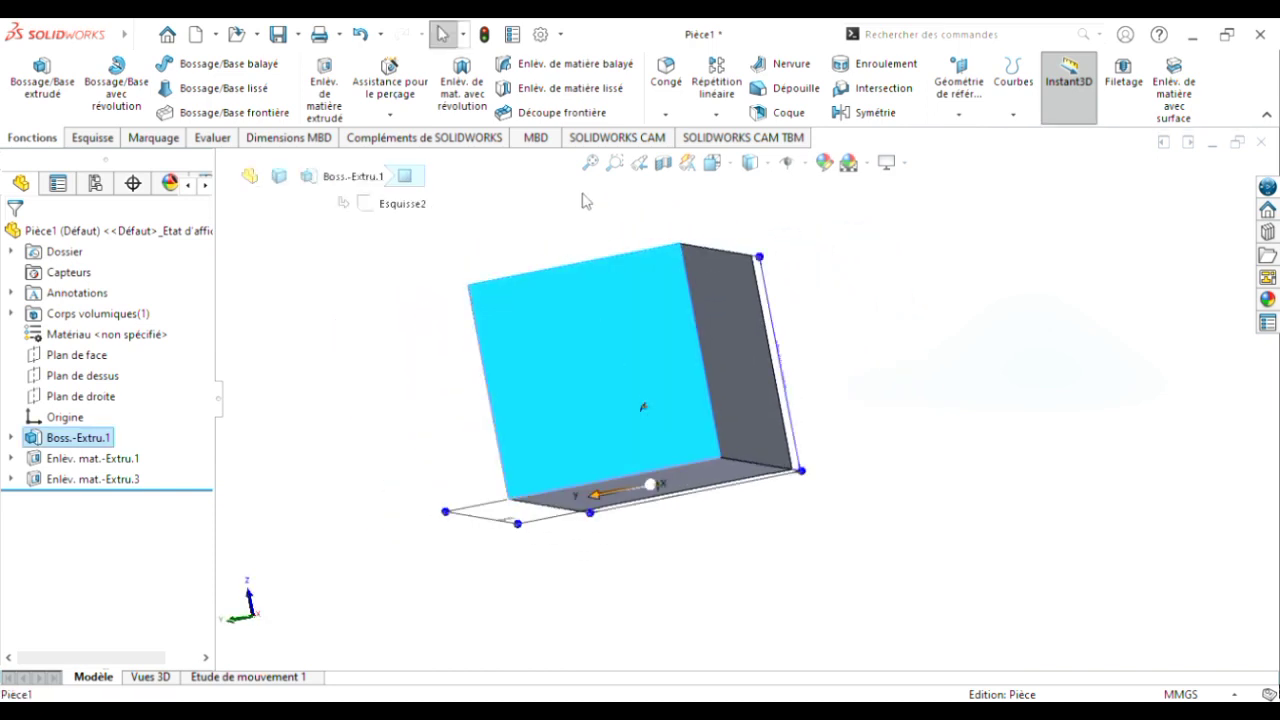
{"action": "left_click", "coordinate": [324, 82]}
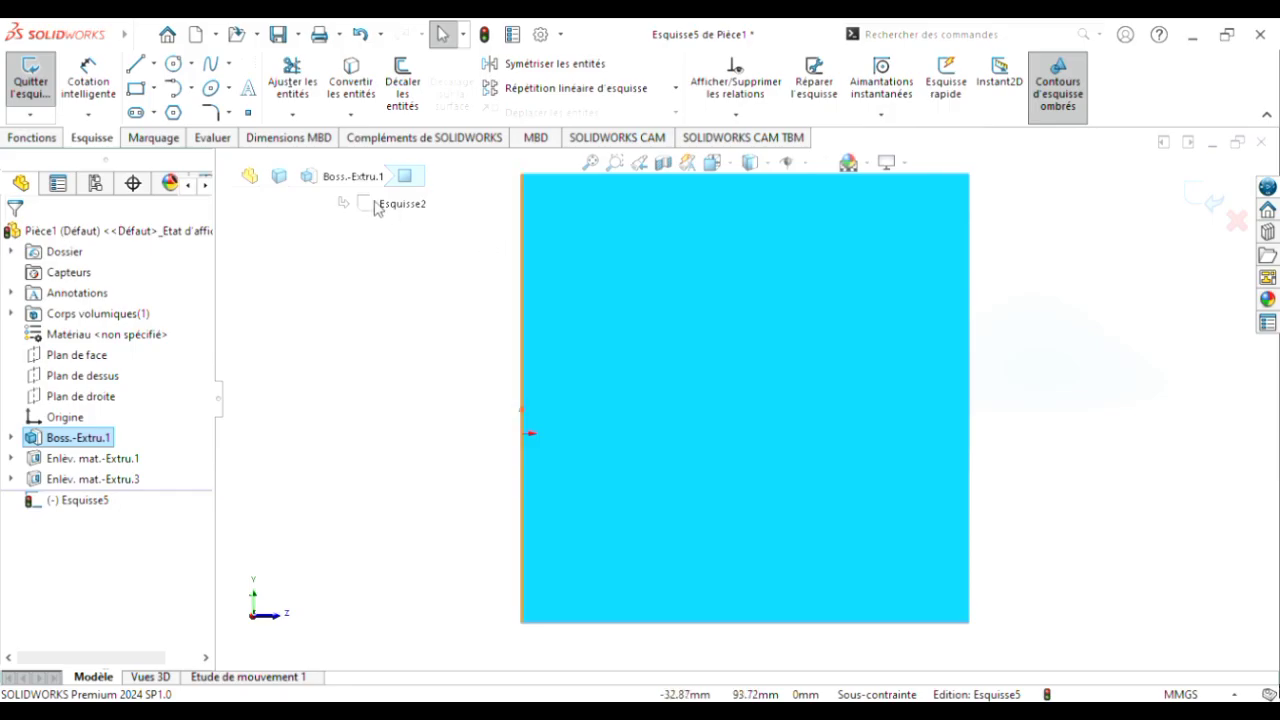
Step: Sketch two horizontal lines across the face's full width, one near its upper edge and one near its lower edge
{"action": "left_click", "coordinate": [135, 63]}
{"action": "left_click", "coordinate": [522, 220]}
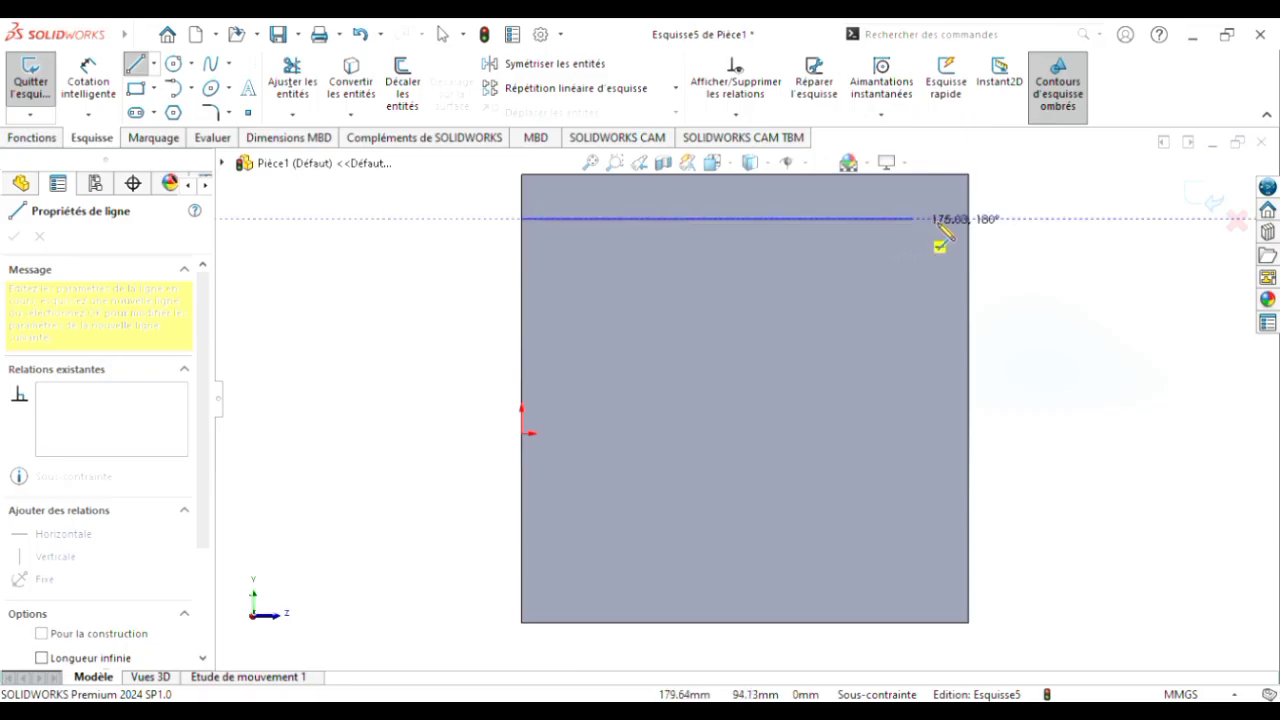
{"action": "left_click", "coordinate": [968, 219]}
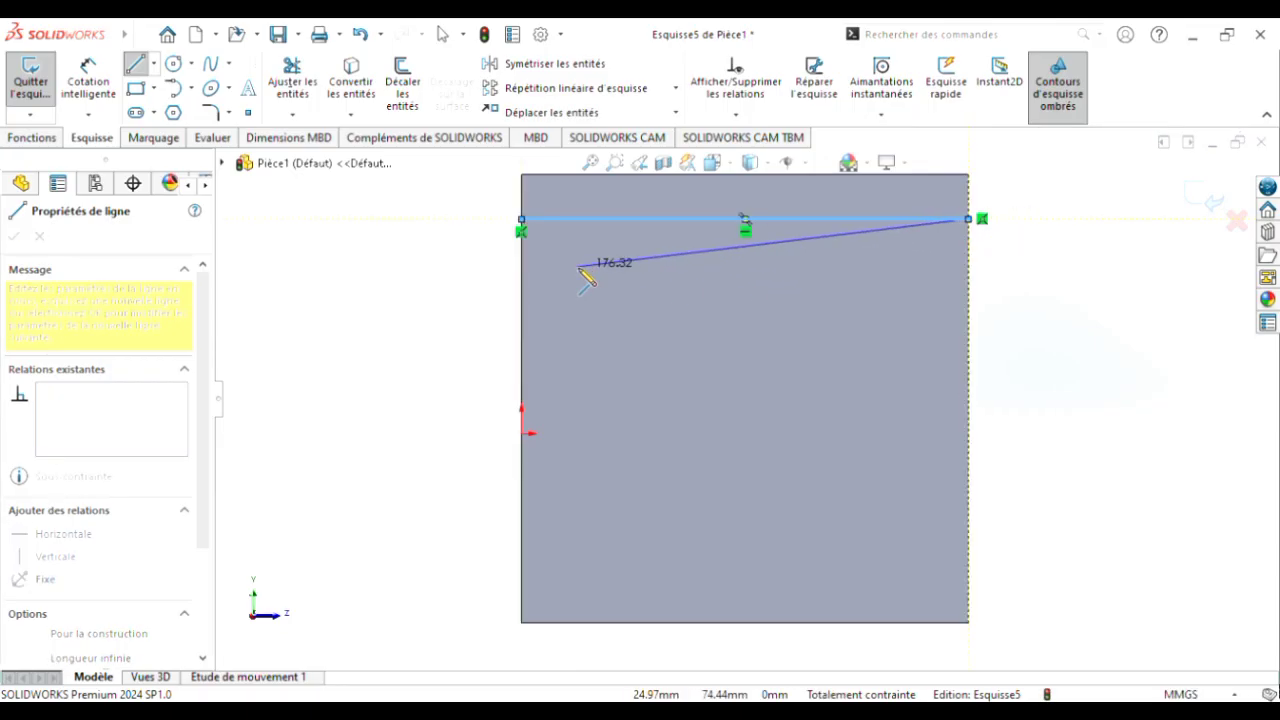
{"action": "key", "text": "Escape"}
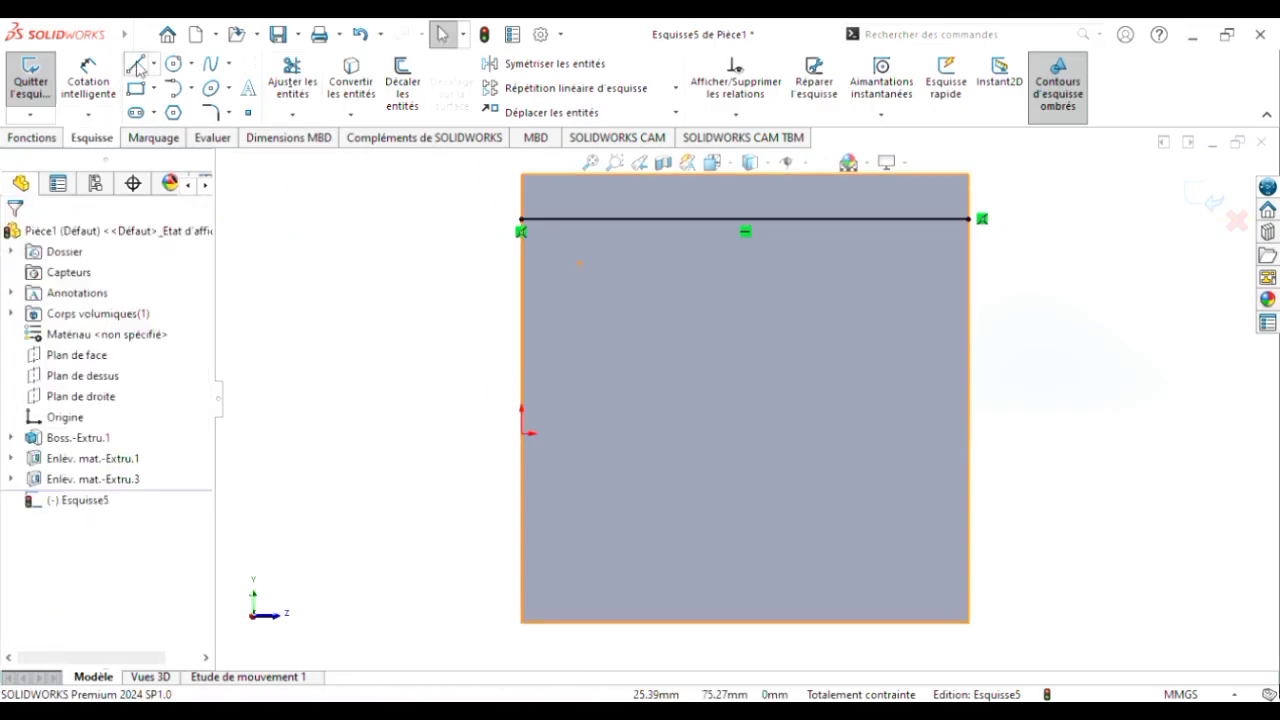
{"action": "left_click", "coordinate": [137, 66]}
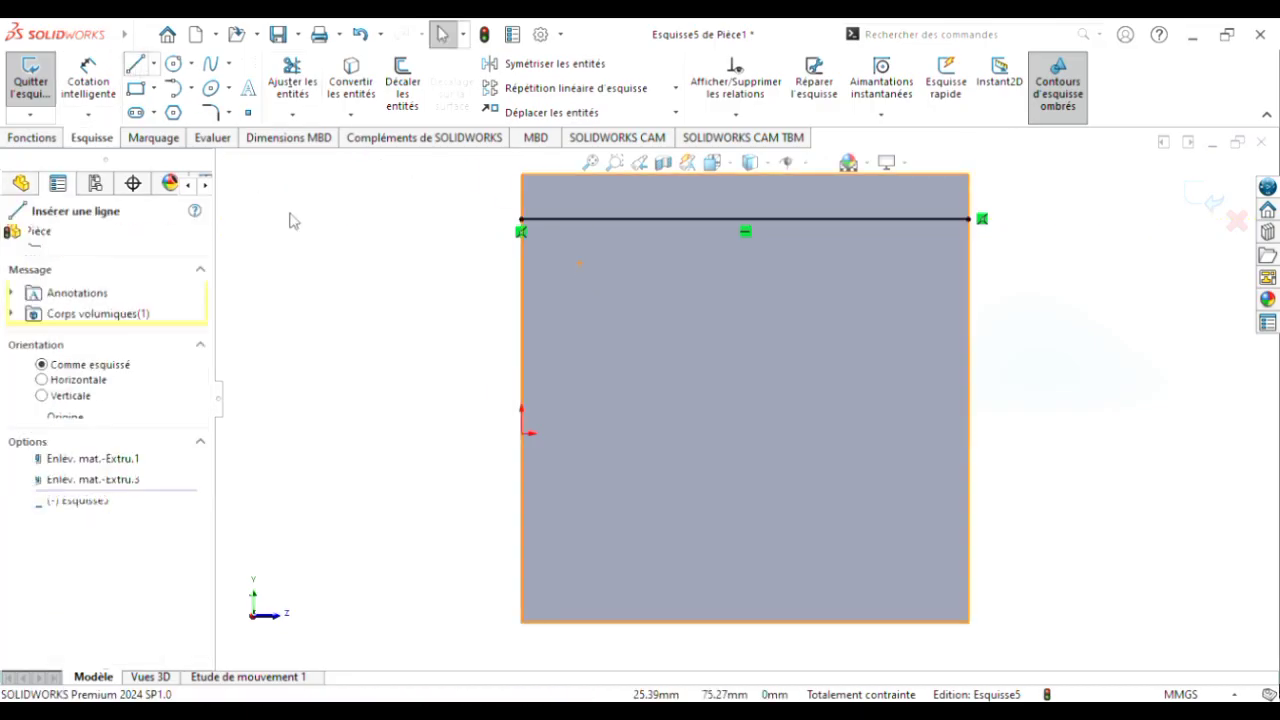
{"action": "left_click", "coordinate": [523, 576]}
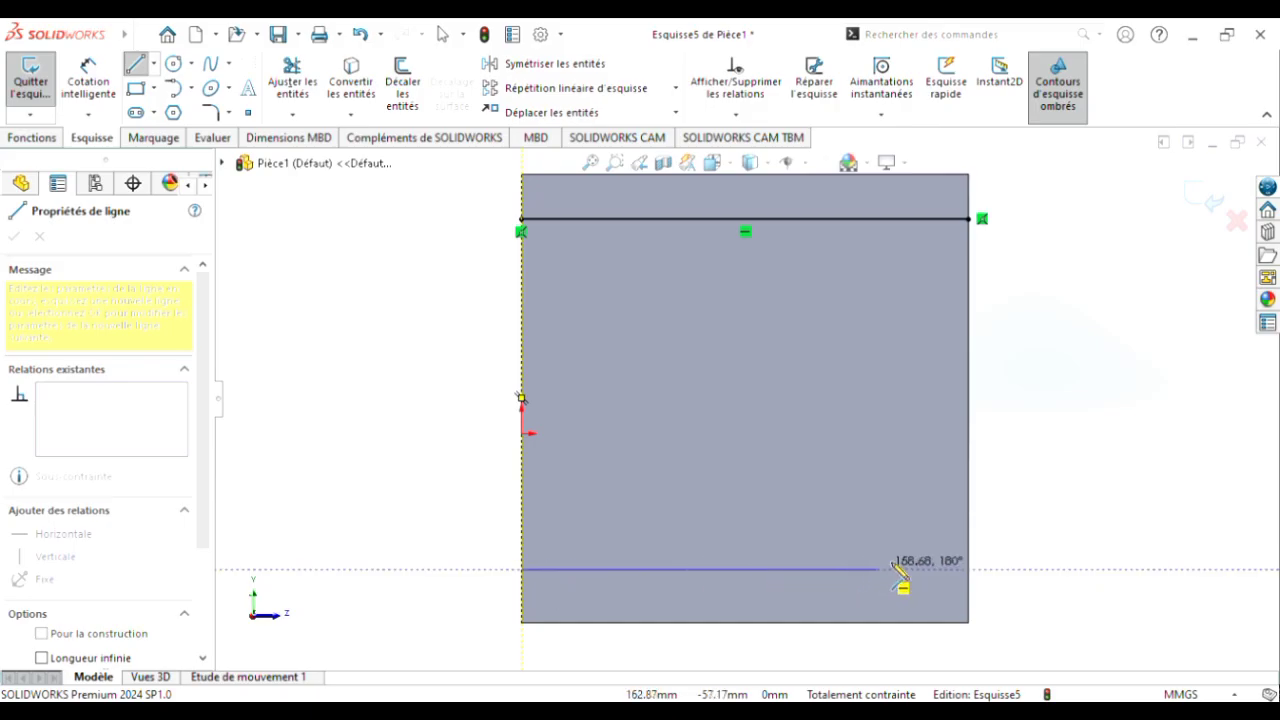
{"action": "double_click", "coordinate": [968, 570]}
{"action": "key", "text": "Escape"}
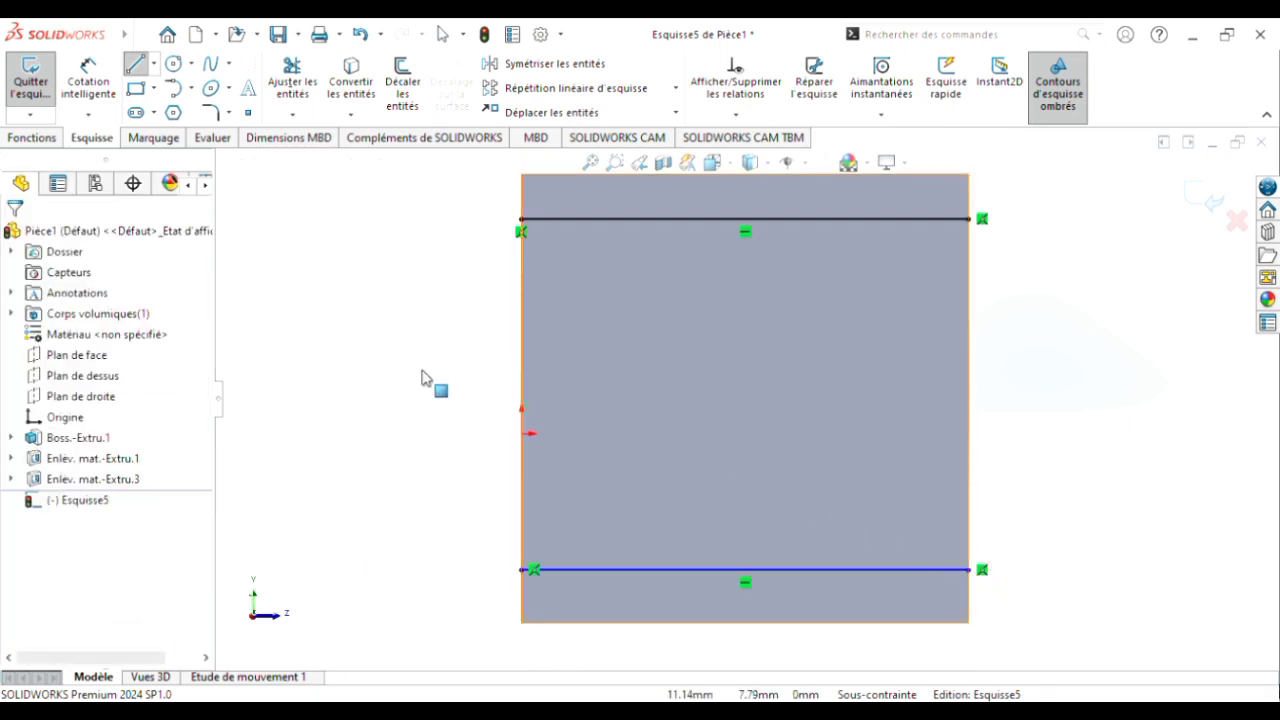
Step: Try to dimension the distance from the face's upper corner to the near end of the upper horizontal line
{"action": "left_click", "coordinate": [111, 91]}
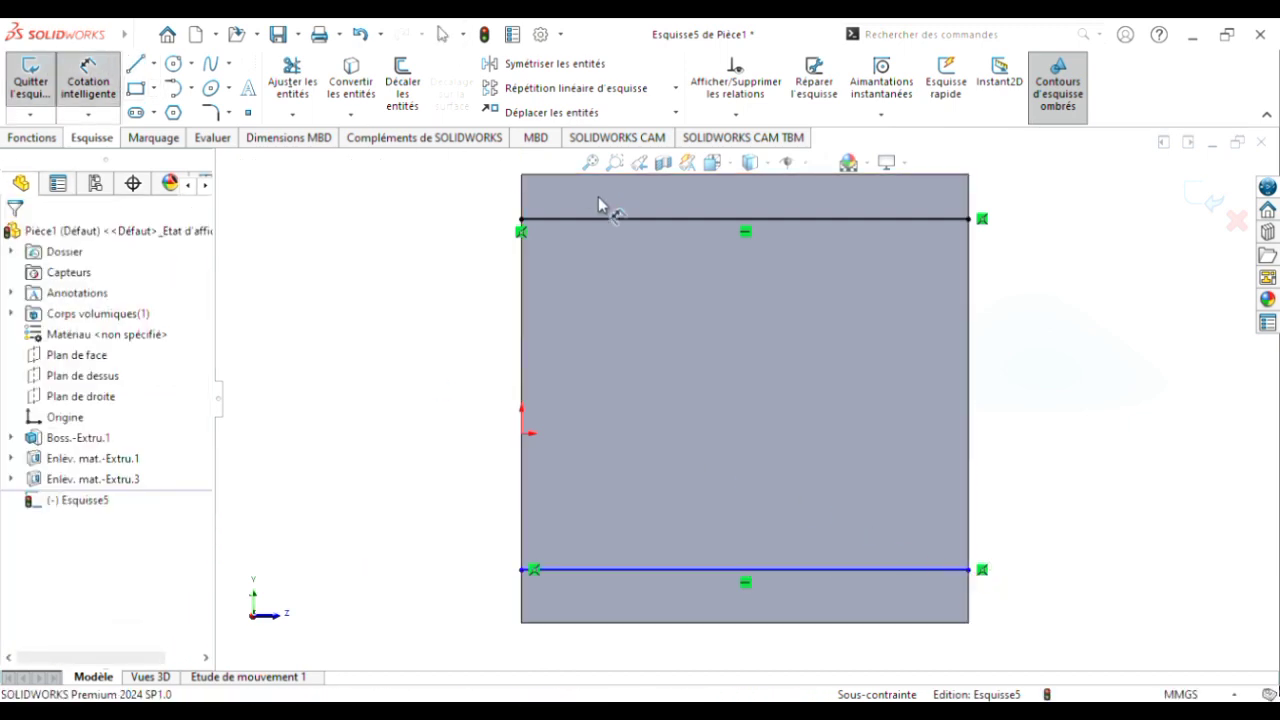
{"action": "left_click", "coordinate": [521, 176]}
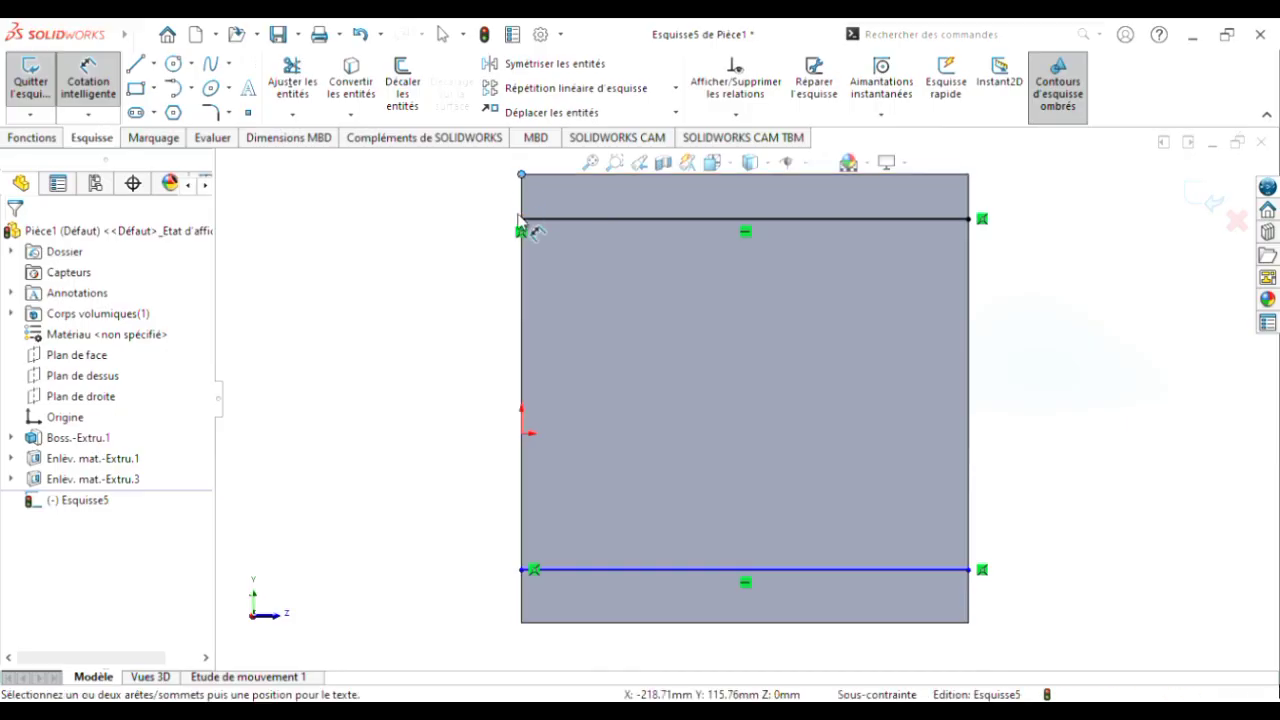
{"action": "left_click", "coordinate": [521, 219]}
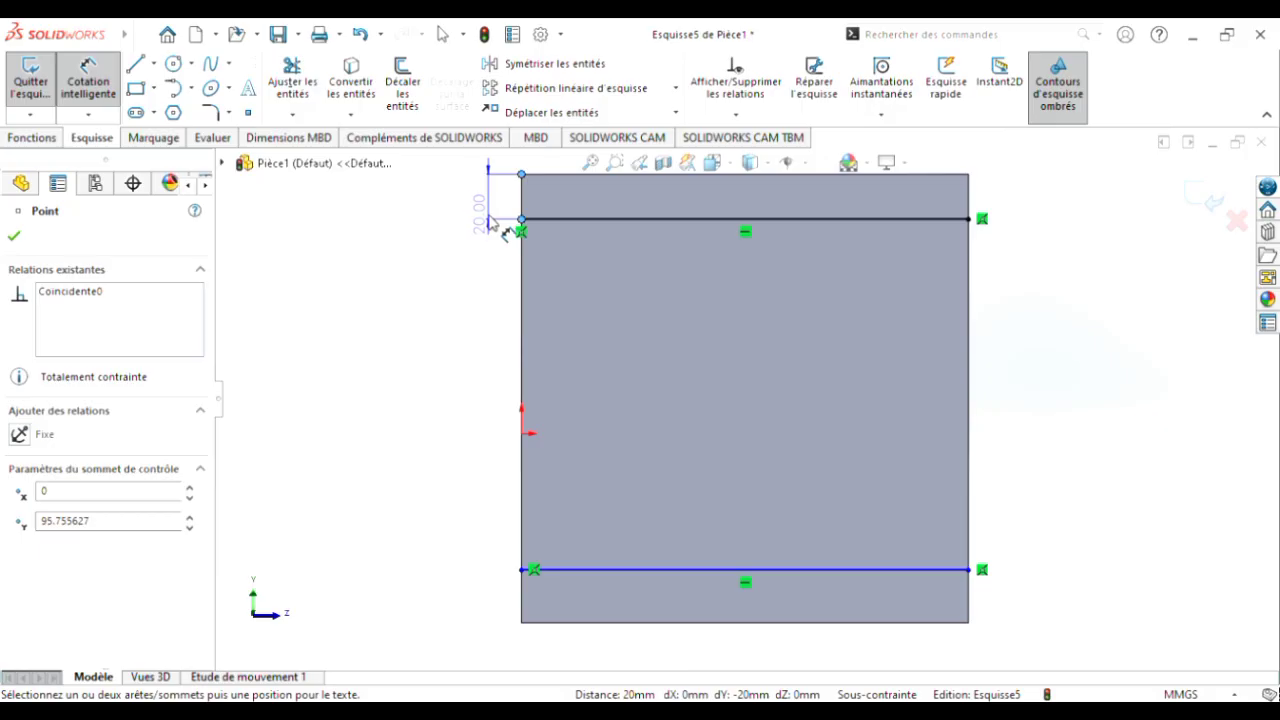
{"action": "left_click", "coordinate": [490, 222]}
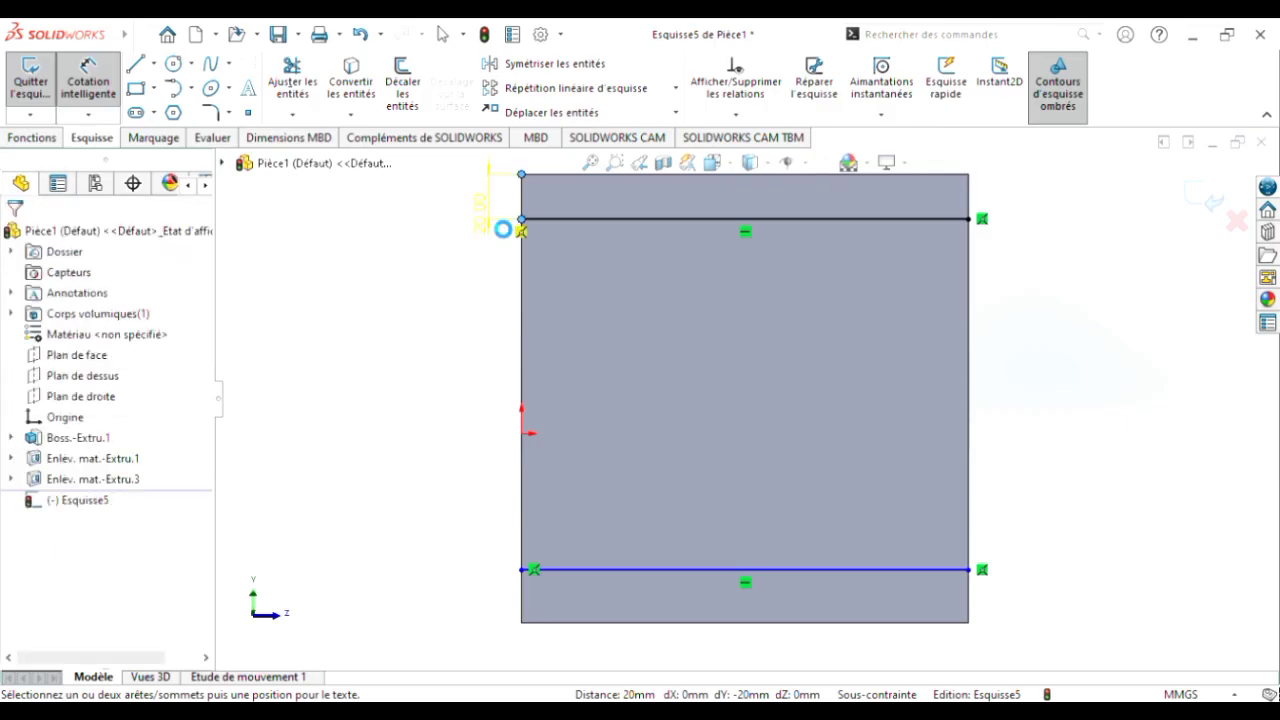
{"action": "left_click", "coordinate": [782, 292]}
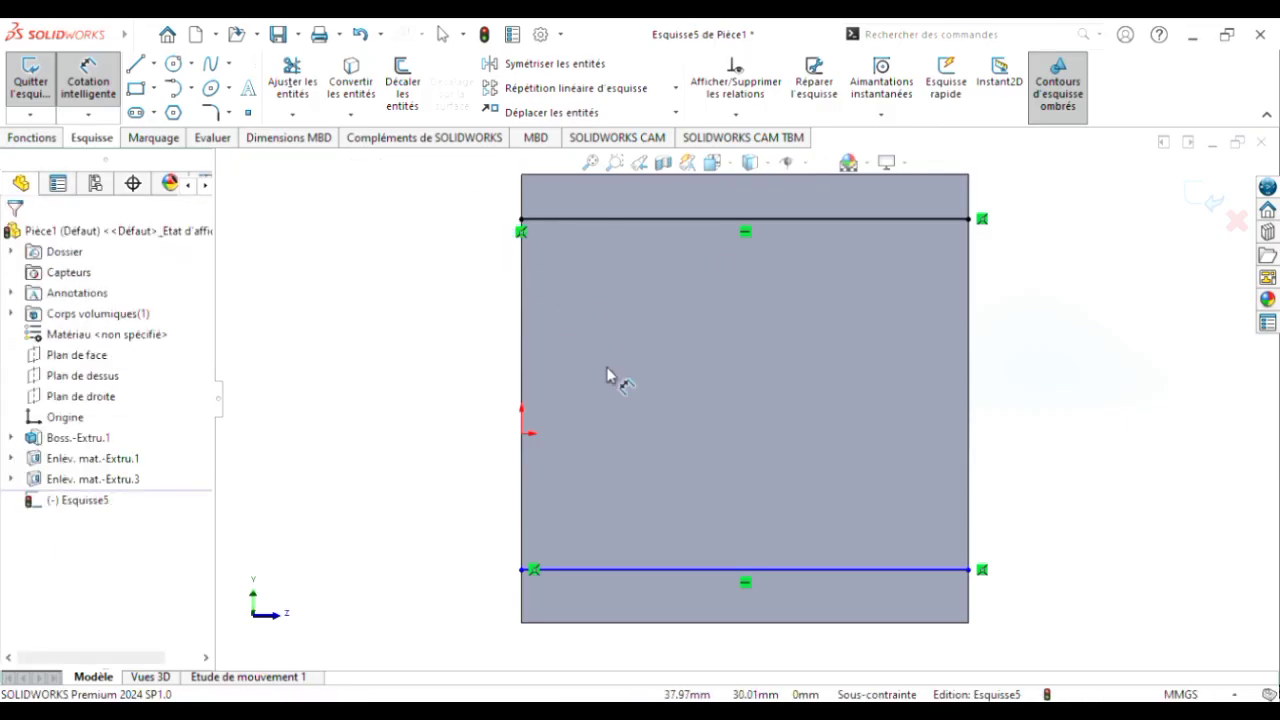
Step: Dimension the lower horizontal line's end from the face's lower corner and set the distance to 20 mm
{"action": "left_click", "coordinate": [522, 570]}
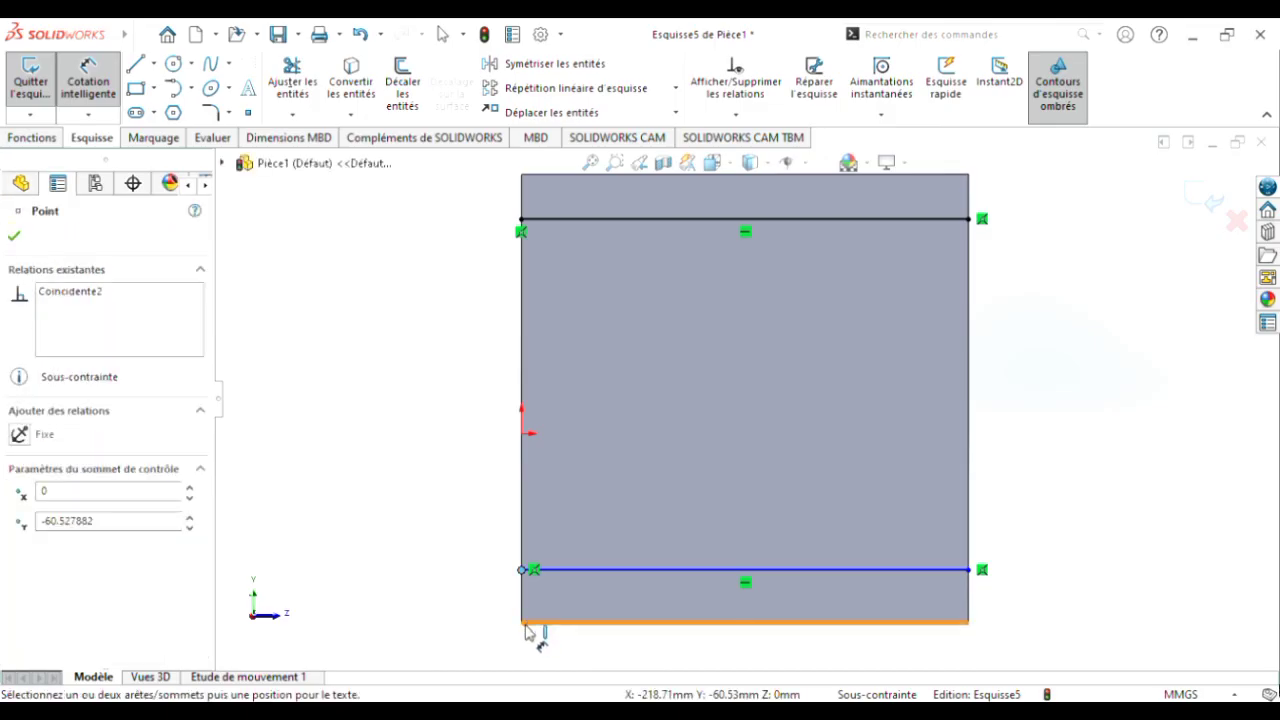
{"action": "left_click", "coordinate": [522, 623]}
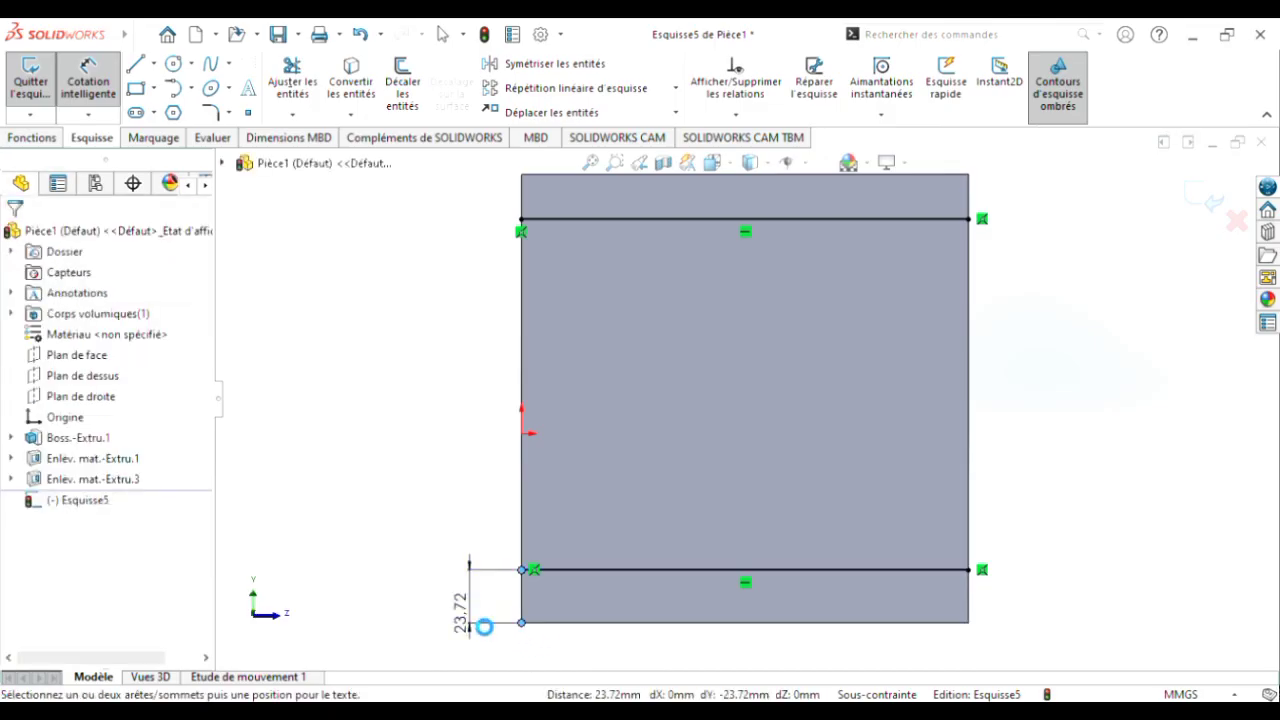
{"action": "left_click", "coordinate": [484, 626]}
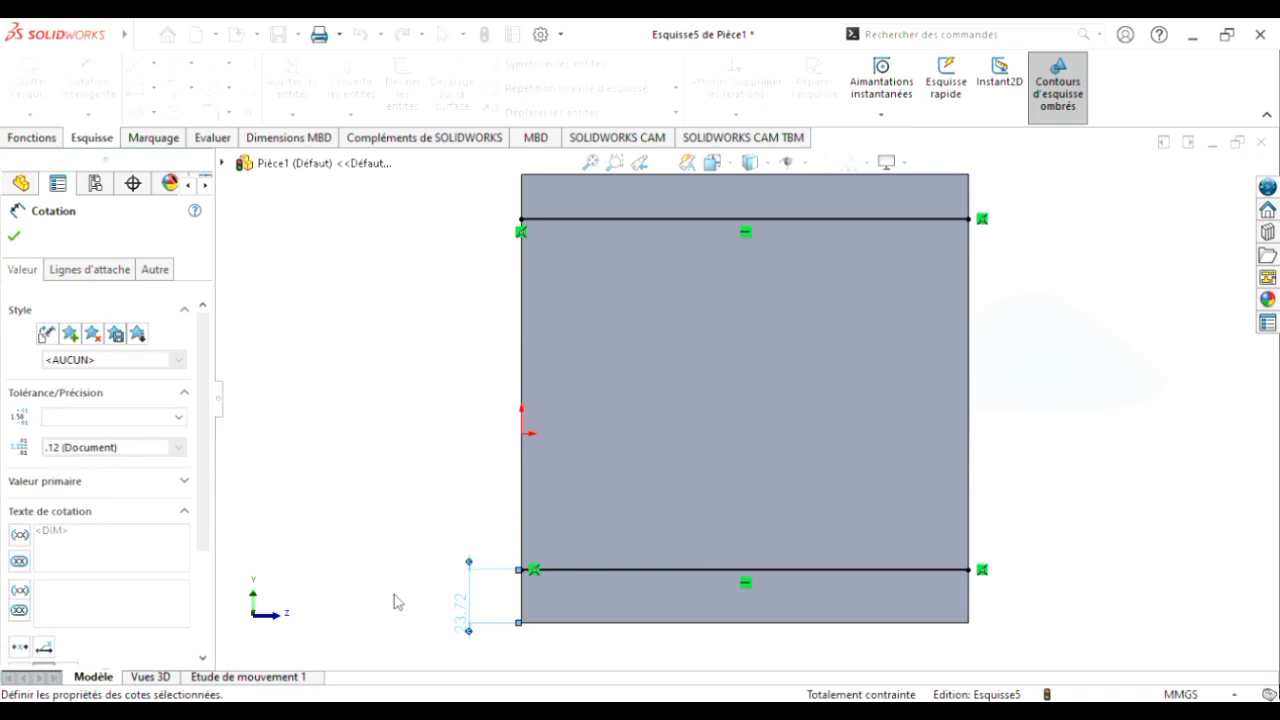
{"action": "left_click", "coordinate": [408, 455]}
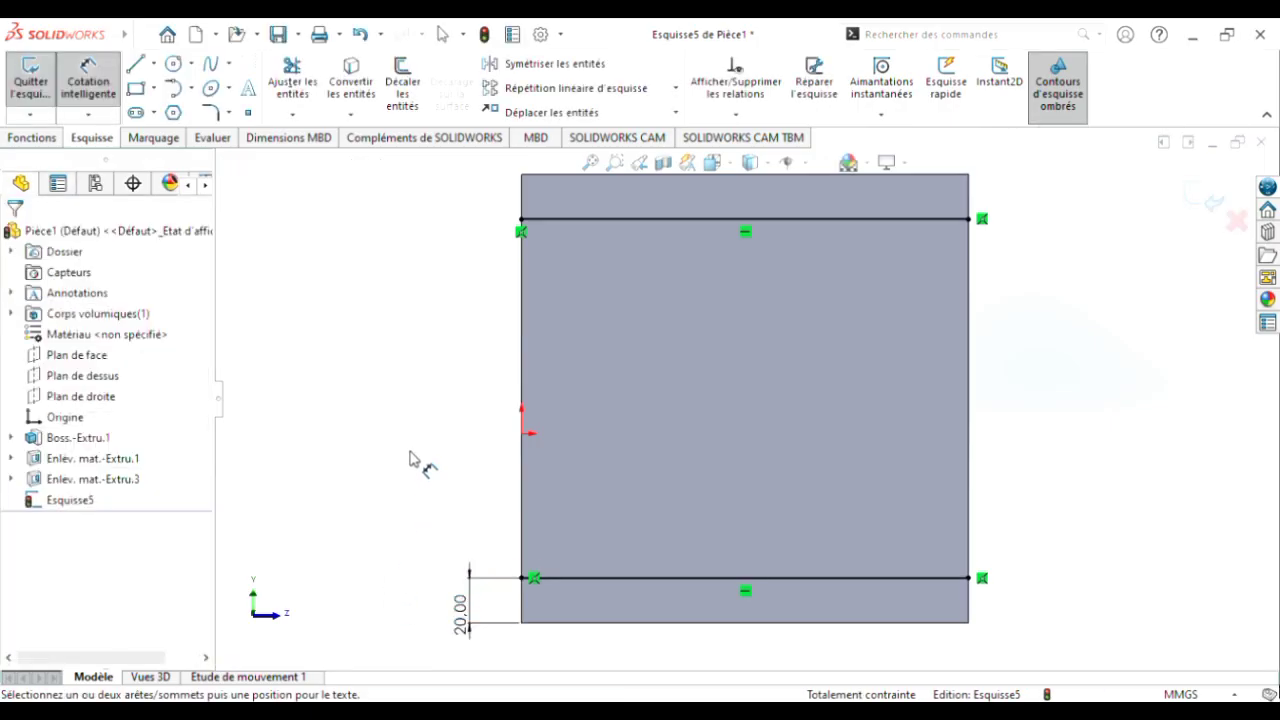
Step: Close the profile with two vertical lines along the face's side edges, joining the ends of the horizontal lines
{"action": "left_click", "coordinate": [136, 63]}
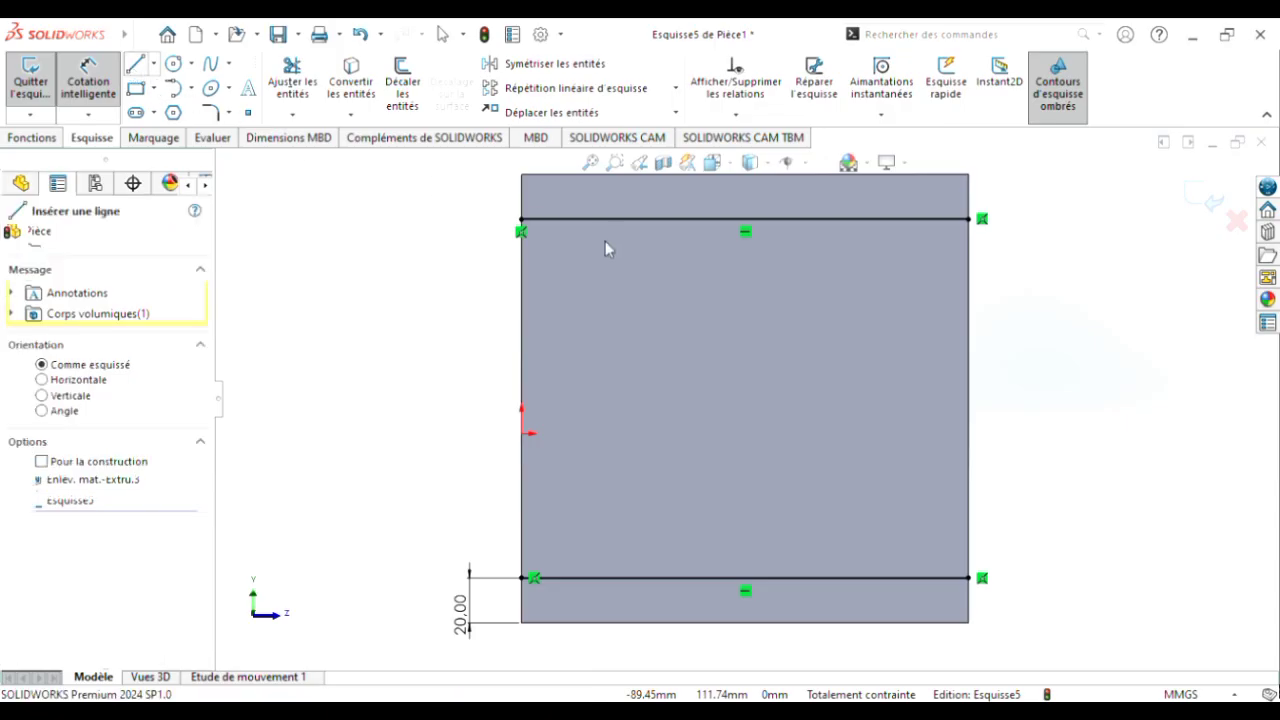
{"action": "left_click", "coordinate": [522, 218]}
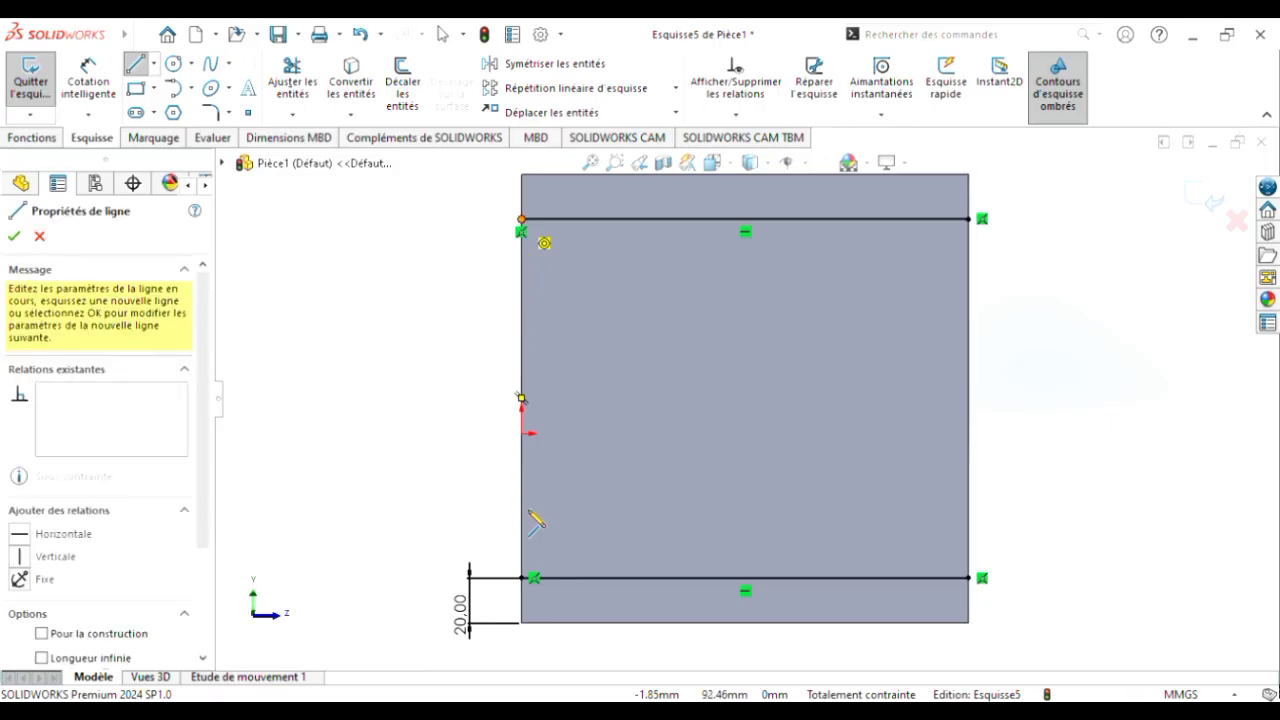
{"action": "left_click", "coordinate": [533, 579]}
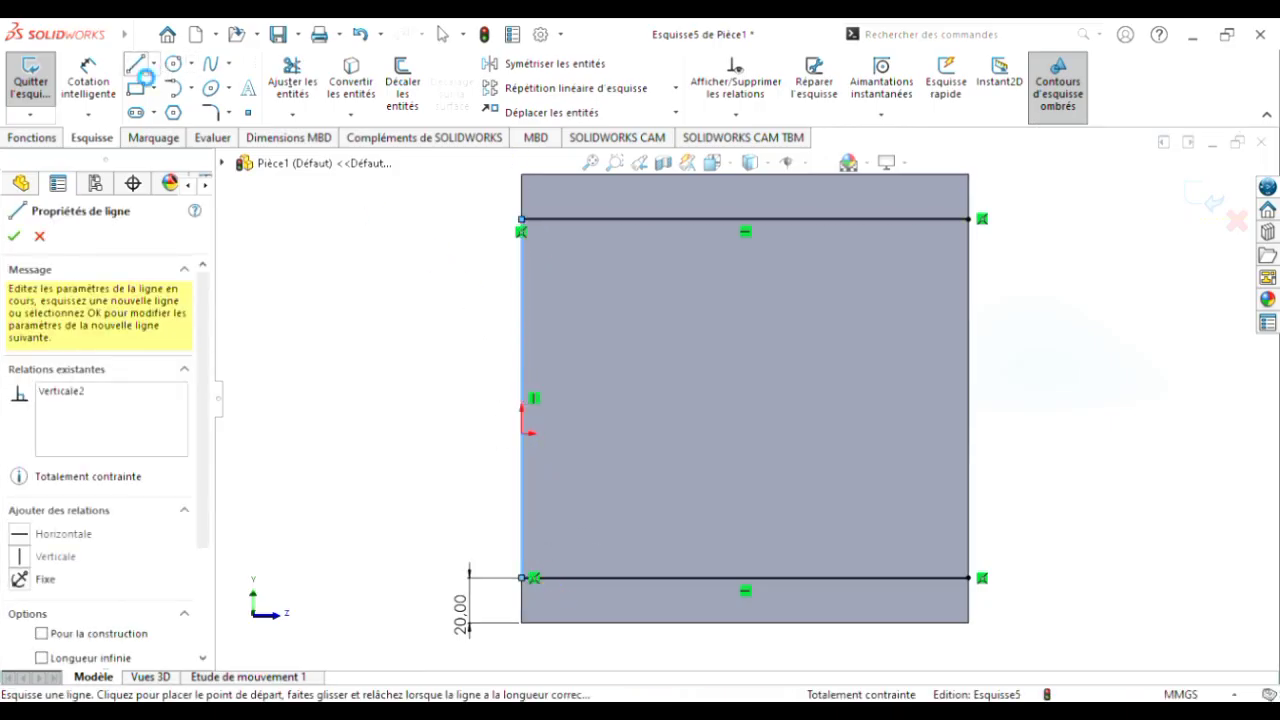
{"action": "left_click", "coordinate": [137, 66]}
{"action": "left_click", "coordinate": [137, 66]}
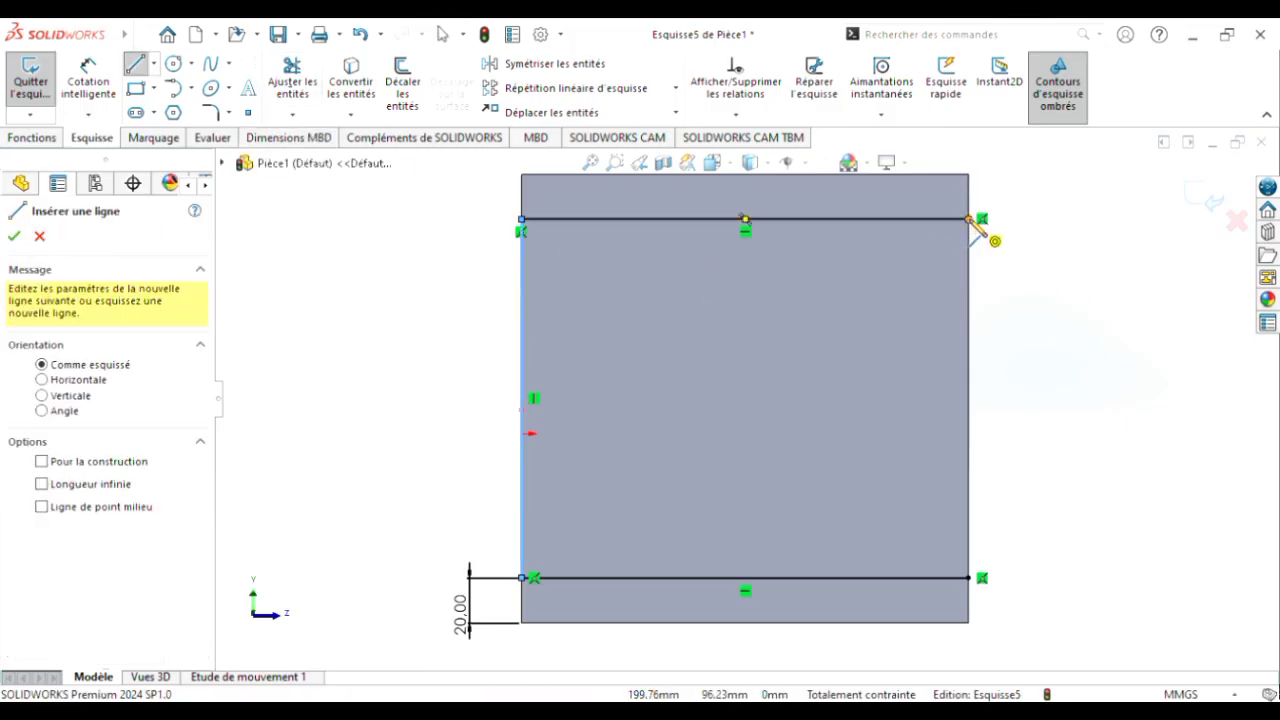
{"action": "left_click", "coordinate": [968, 219]}
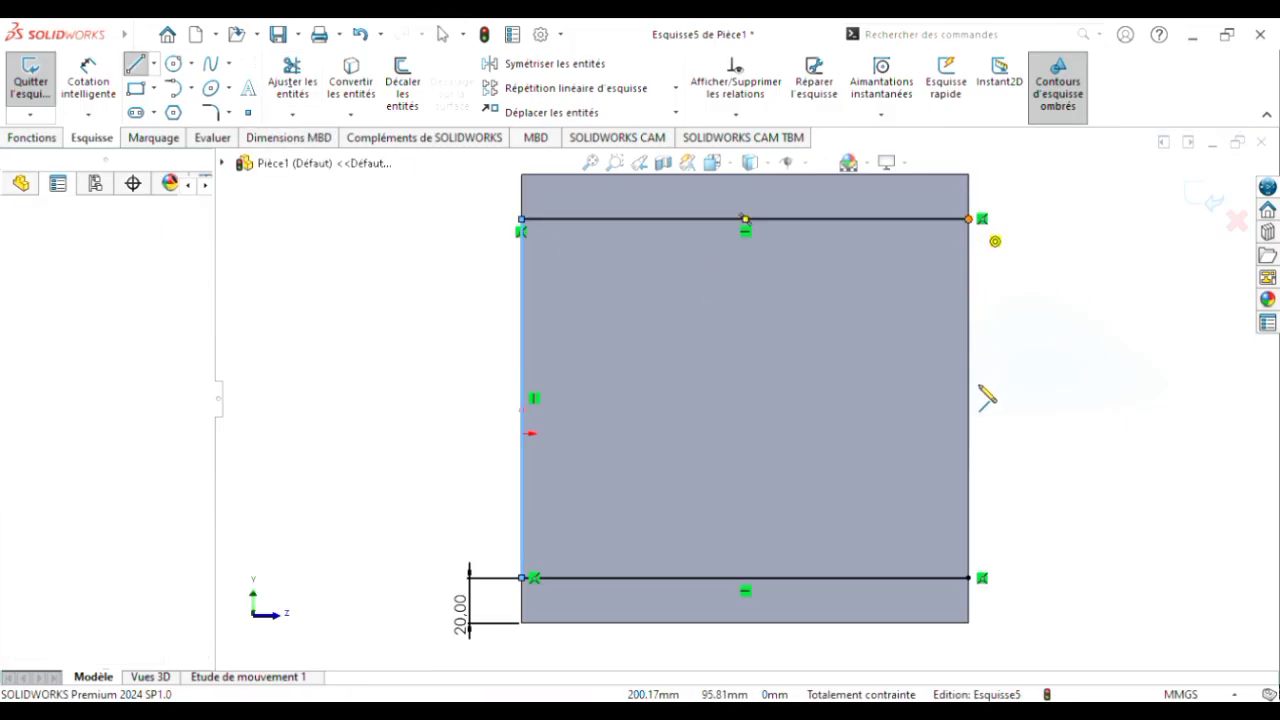
{"action": "left_click", "coordinate": [968, 578]}
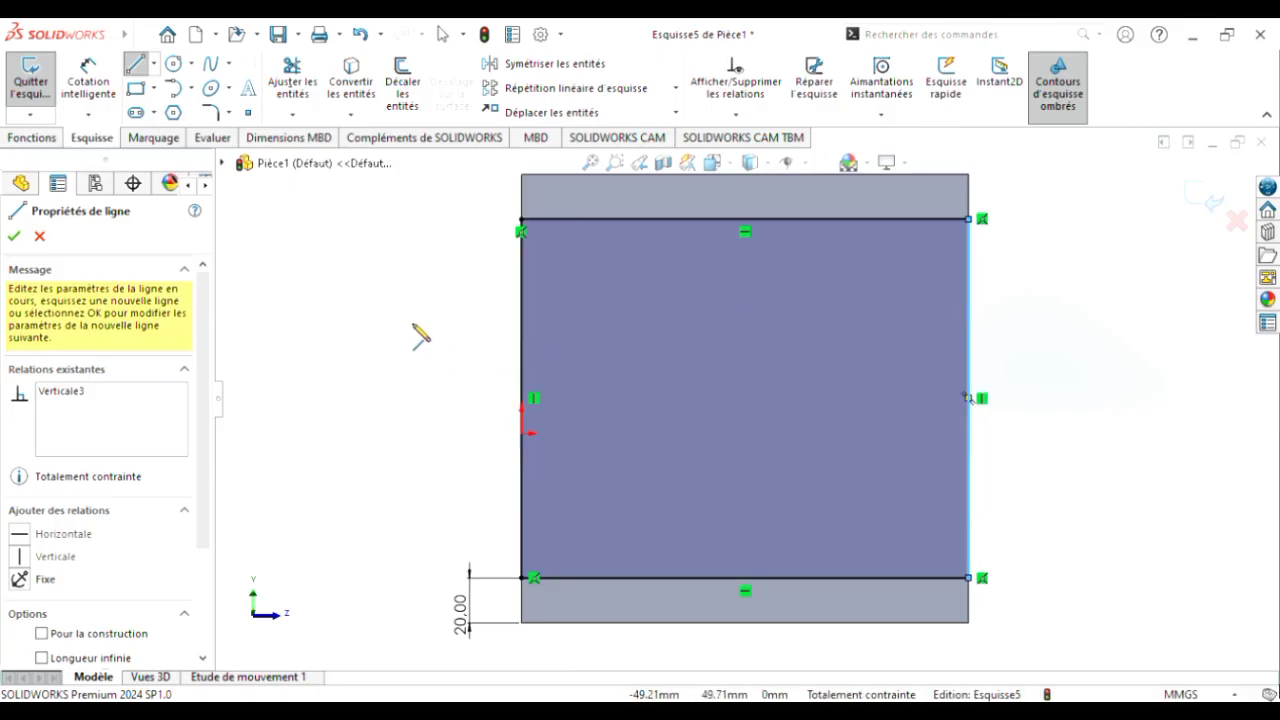
{"action": "left_click", "coordinate": [18, 247]}
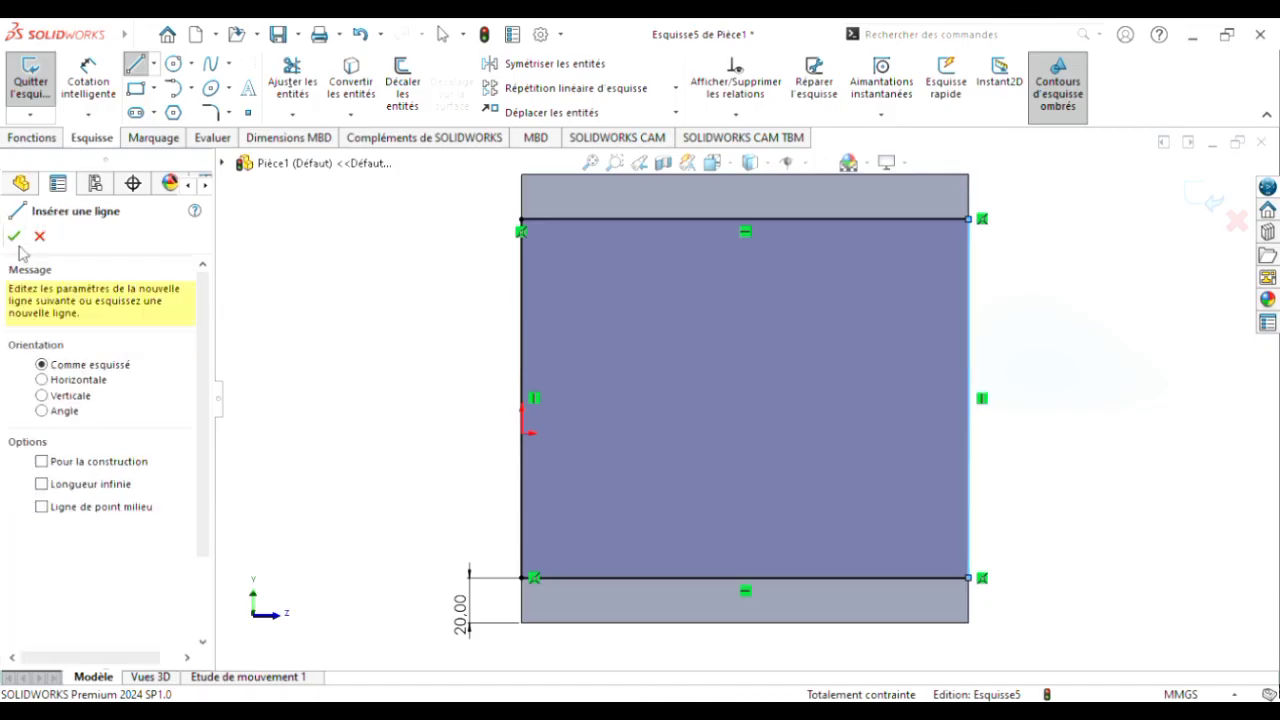
{"action": "left_click", "coordinate": [15, 239]}
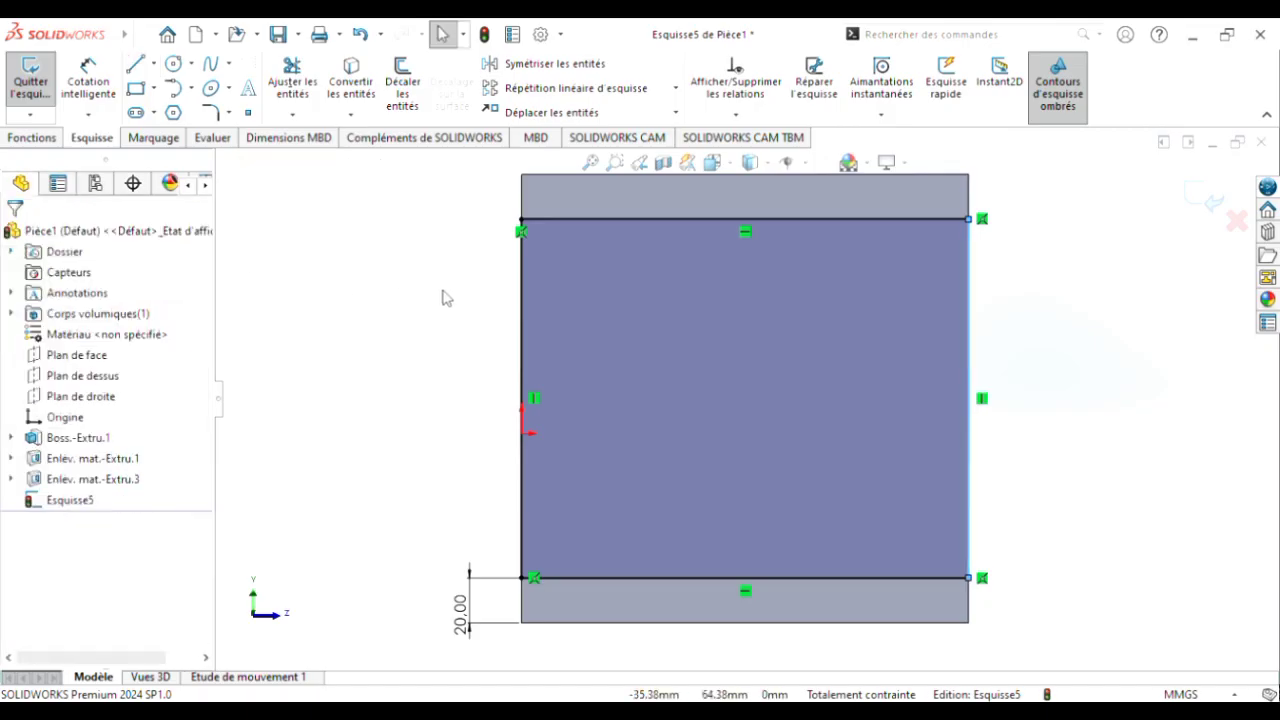
Step: Cut the closed rectangular profile into the block with an extruded cut
{"action": "left_click", "coordinate": [60, 137]}
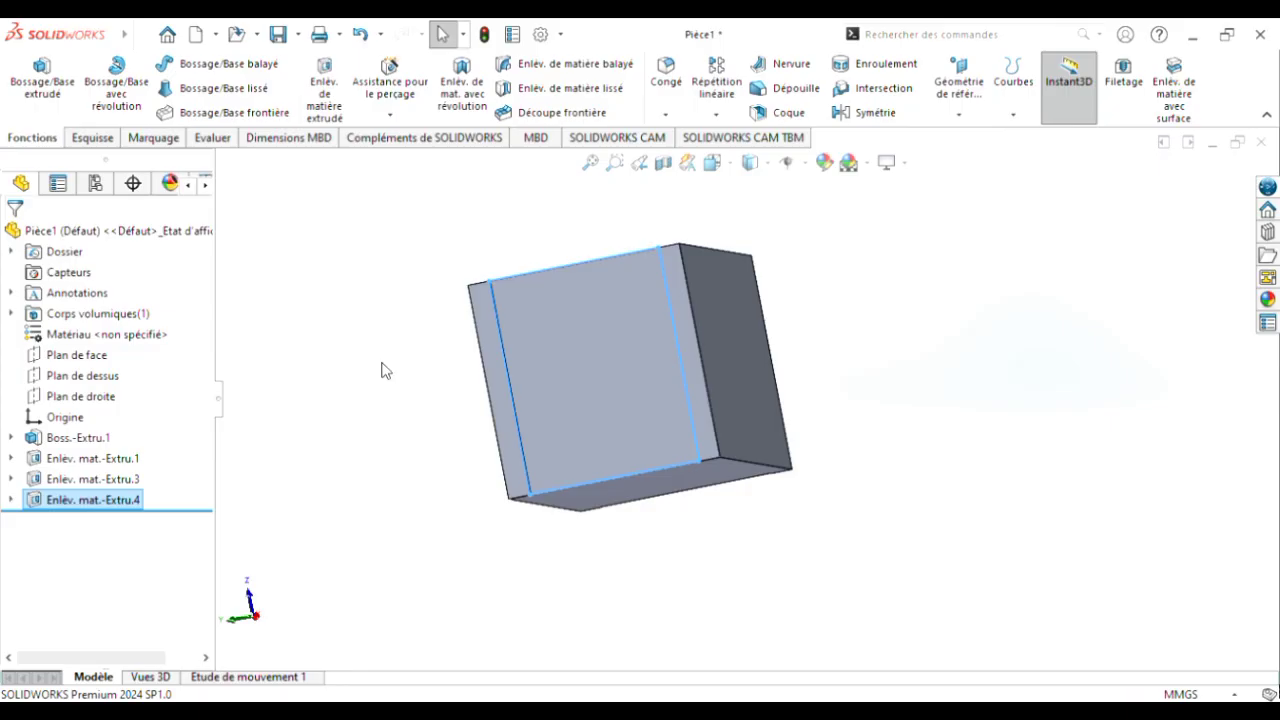
Step: Start a distance-angle chamfer on one vertical rim edge of an end-face recess and set its distance to 8.5 mm
{"action": "middle_click_drag", "start_coordinate": [988, 514], "coordinate": [901, 404]}
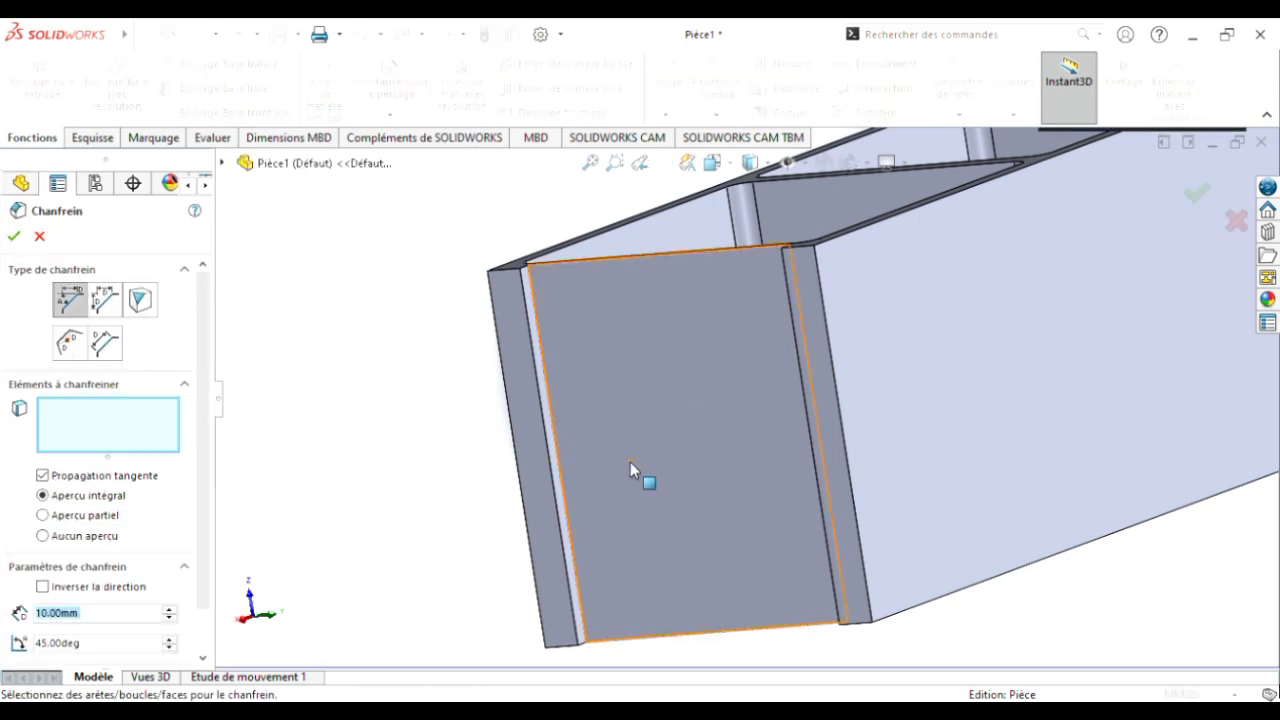
{"action": "left_click", "coordinate": [551, 462]}
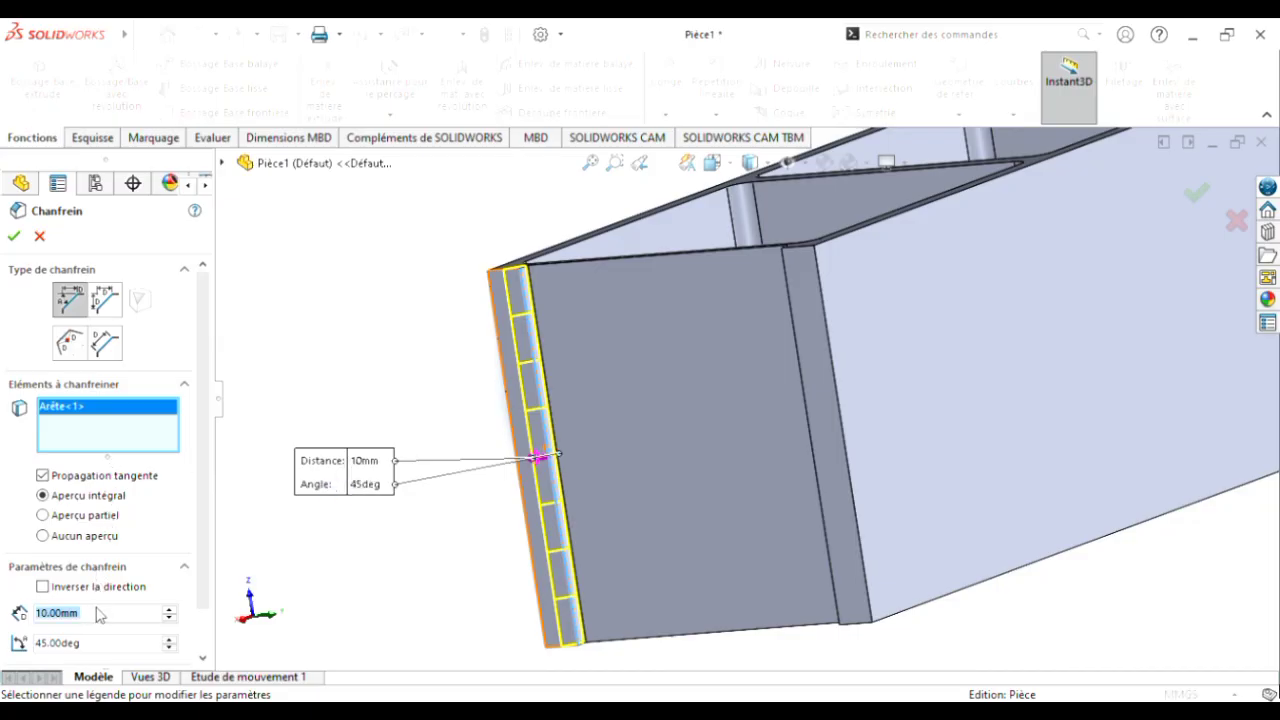
{"action": "left_click", "coordinate": [56, 614]}
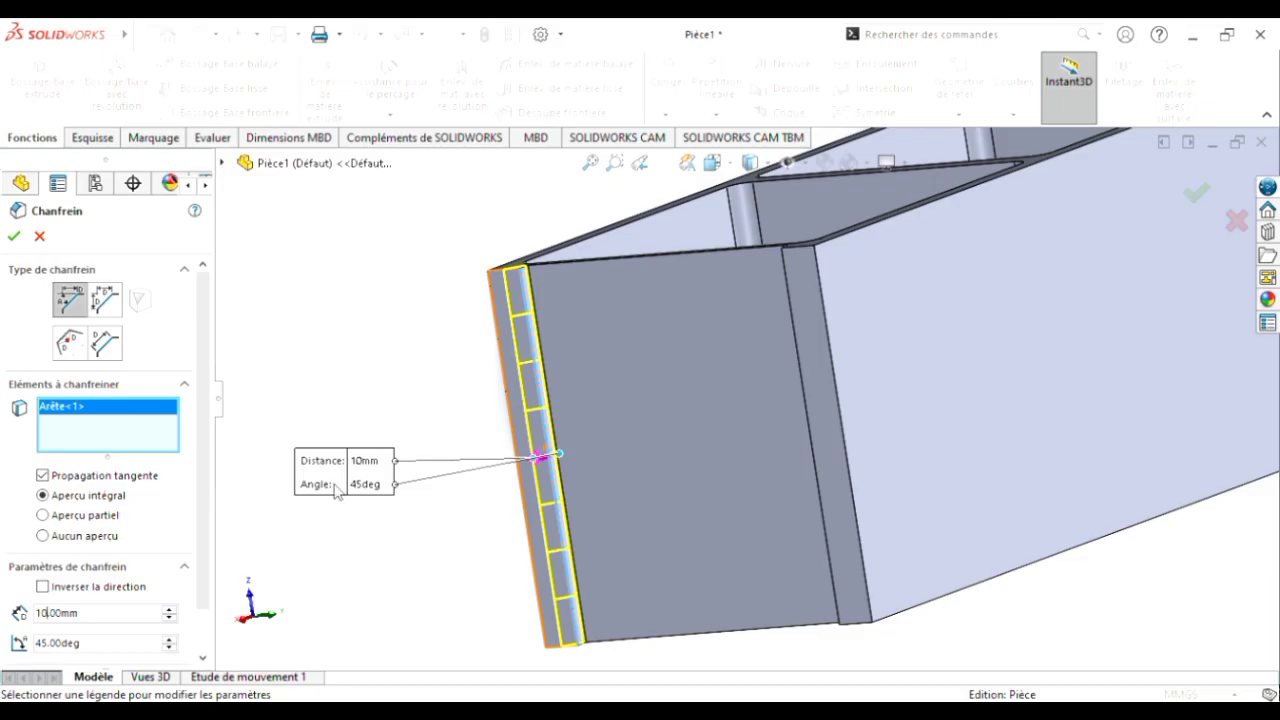
{"action": "key", "text": "BackSpace"}
{"action": "key", "text": "BackSpace"}
{"action": "type", "text": "8"}
{"action": "key", "text": "Right"}
{"action": "type", "text": "5"}
{"action": "key", "text": "Delete"}
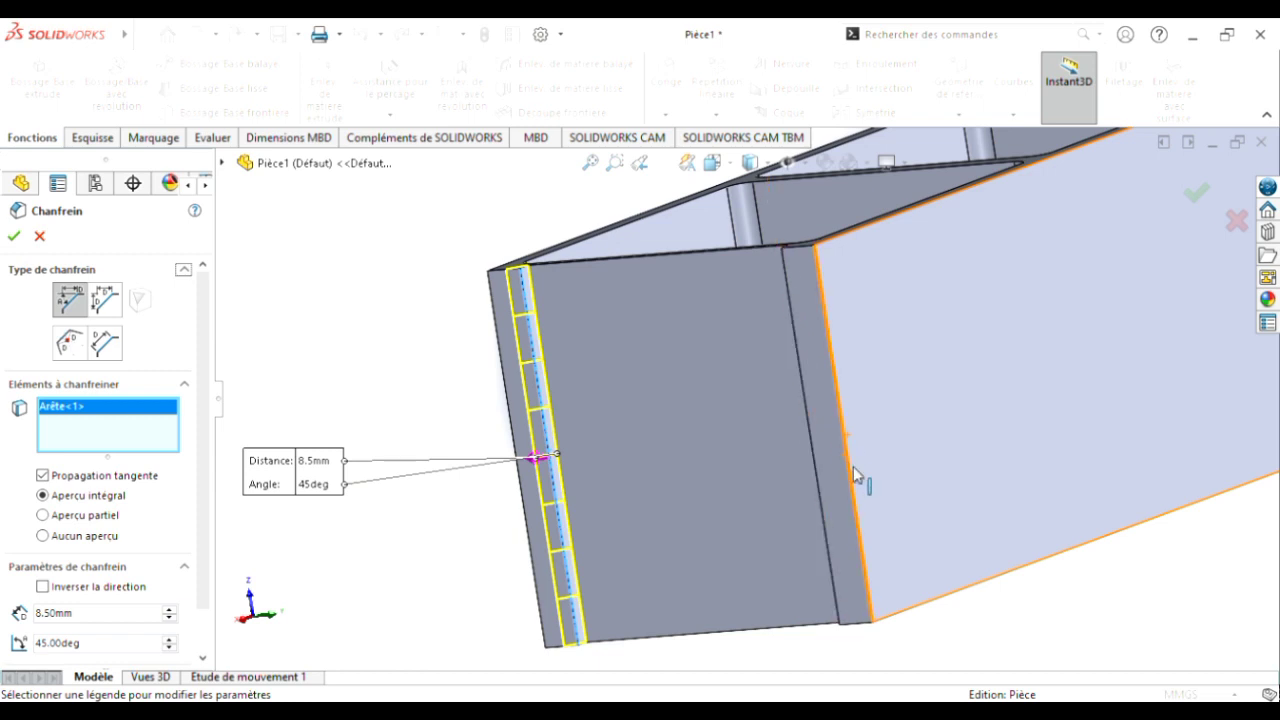
Step: Add the opposite vertical rim edge of the same recess to the chamfer
{"action": "middle_click_drag", "start_coordinate": [1077, 598], "coordinate": [1094, 531]}
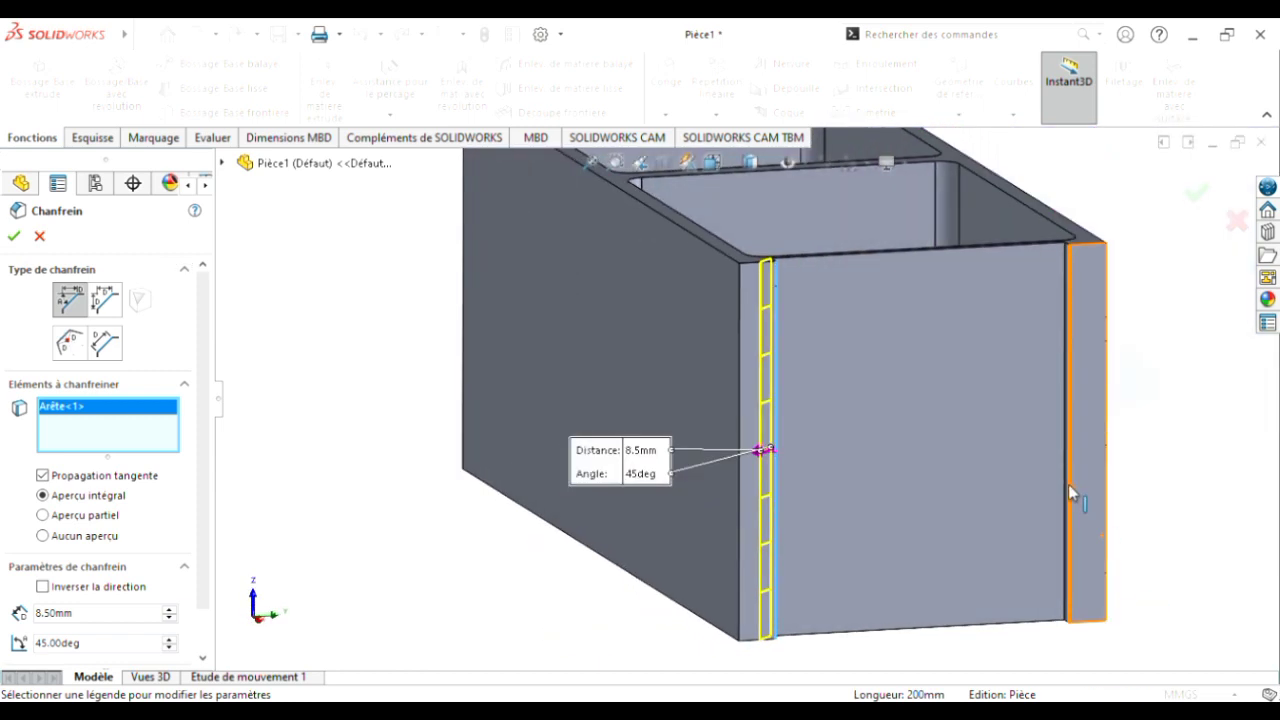
{"action": "left_click", "coordinate": [1068, 484]}
{"action": "middle_click_drag", "start_coordinate": [1172, 455], "coordinate": [1121, 475]}
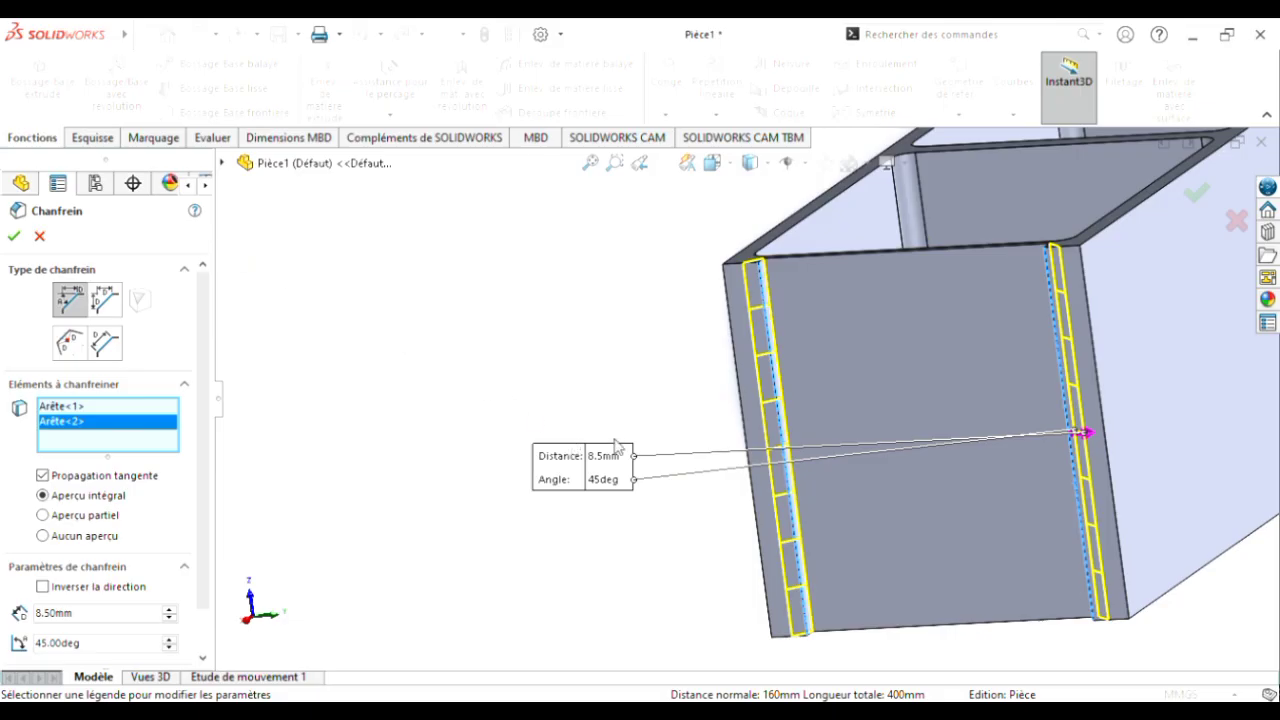
Step: Add one vertical rim edge of the recess on the block's opposite end face to the chamfer
{"action": "scroll", "coordinate": [651, 438], "scroll_direction": "up", "scroll_amount": 3}
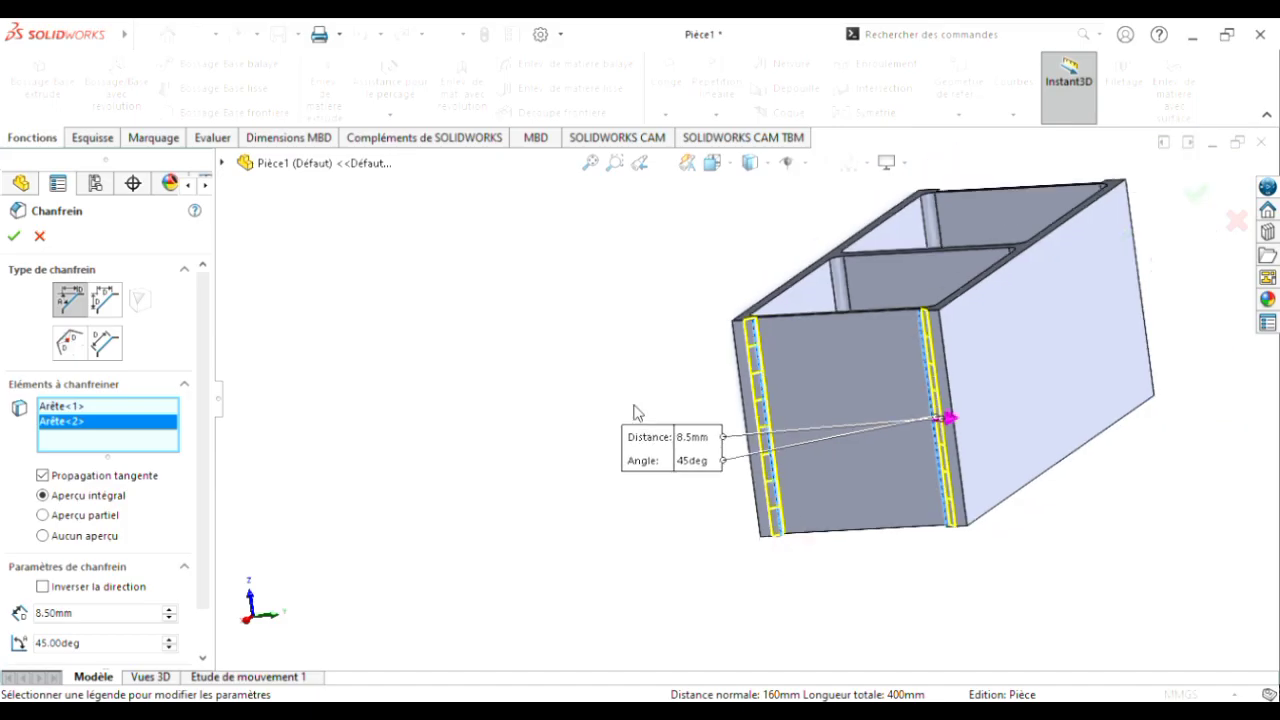
{"action": "middle_click_drag", "start_coordinate": [549, 400], "coordinate": [848, 502]}
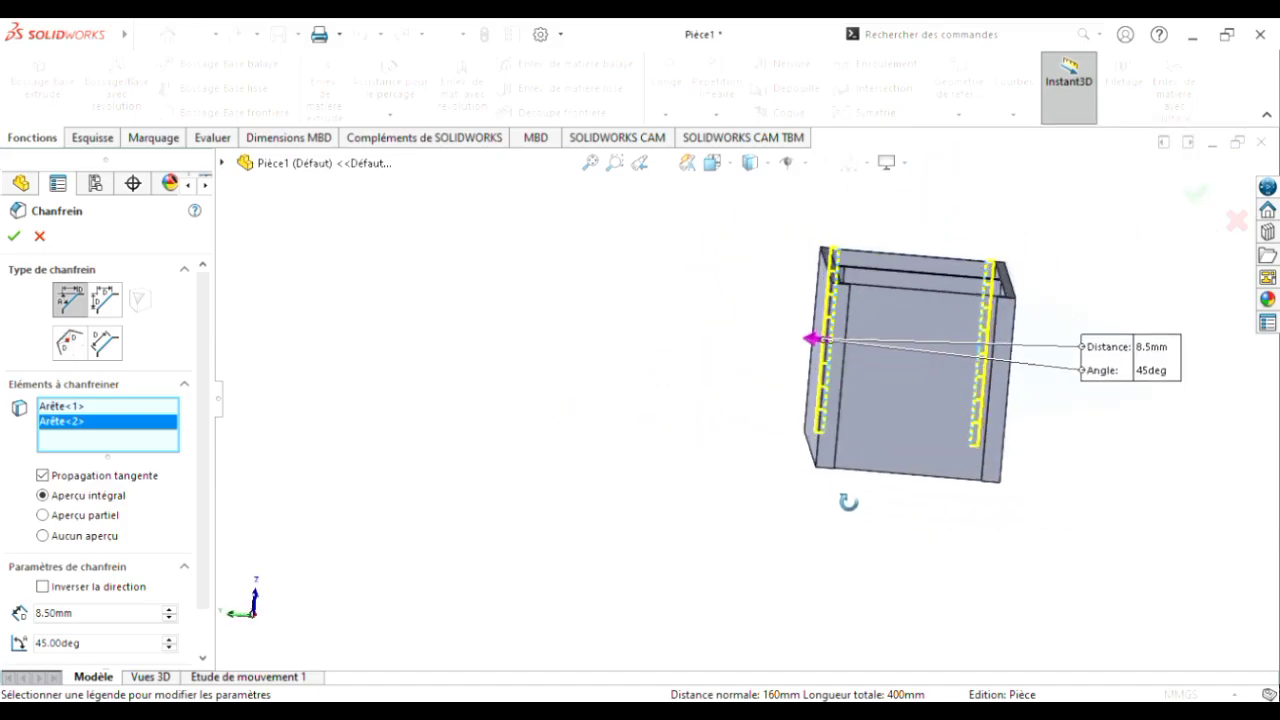
{"action": "scroll", "coordinate": [951, 351], "scroll_direction": "down", "scroll_amount": 5}
{"action": "scroll", "coordinate": [1100, 505], "scroll_direction": "down", "scroll_amount": 2}
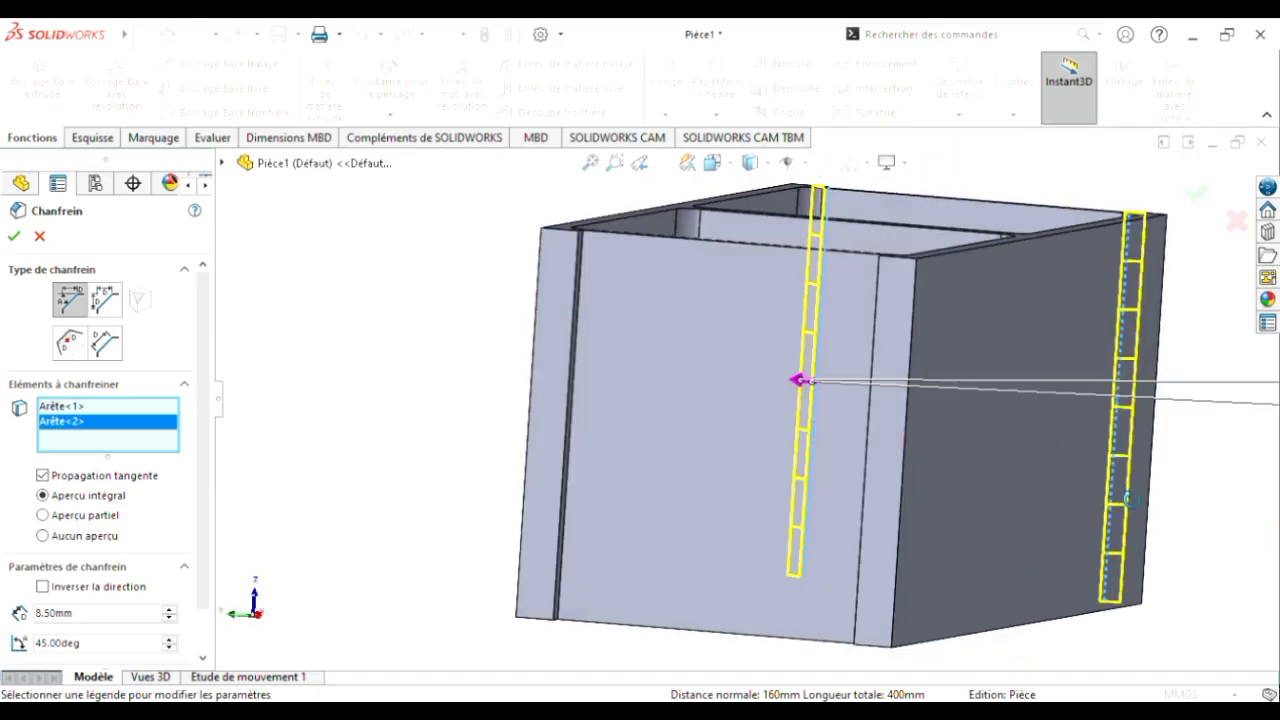
{"action": "scroll", "coordinate": [1130, 500], "scroll_direction": "down", "scroll_amount": 1}
{"action": "scroll", "coordinate": [585, 410], "scroll_direction": "down", "scroll_amount": 4}
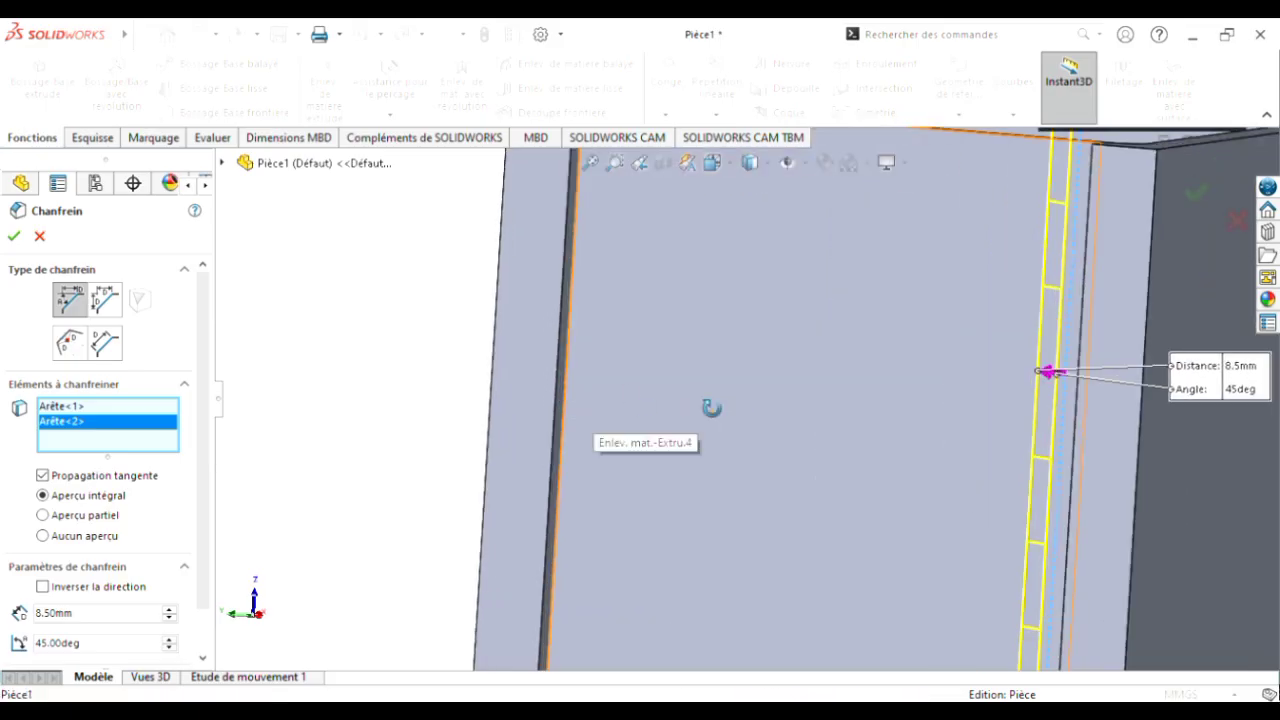
{"action": "scroll", "coordinate": [680, 405], "scroll_direction": "up", "scroll_amount": 5}
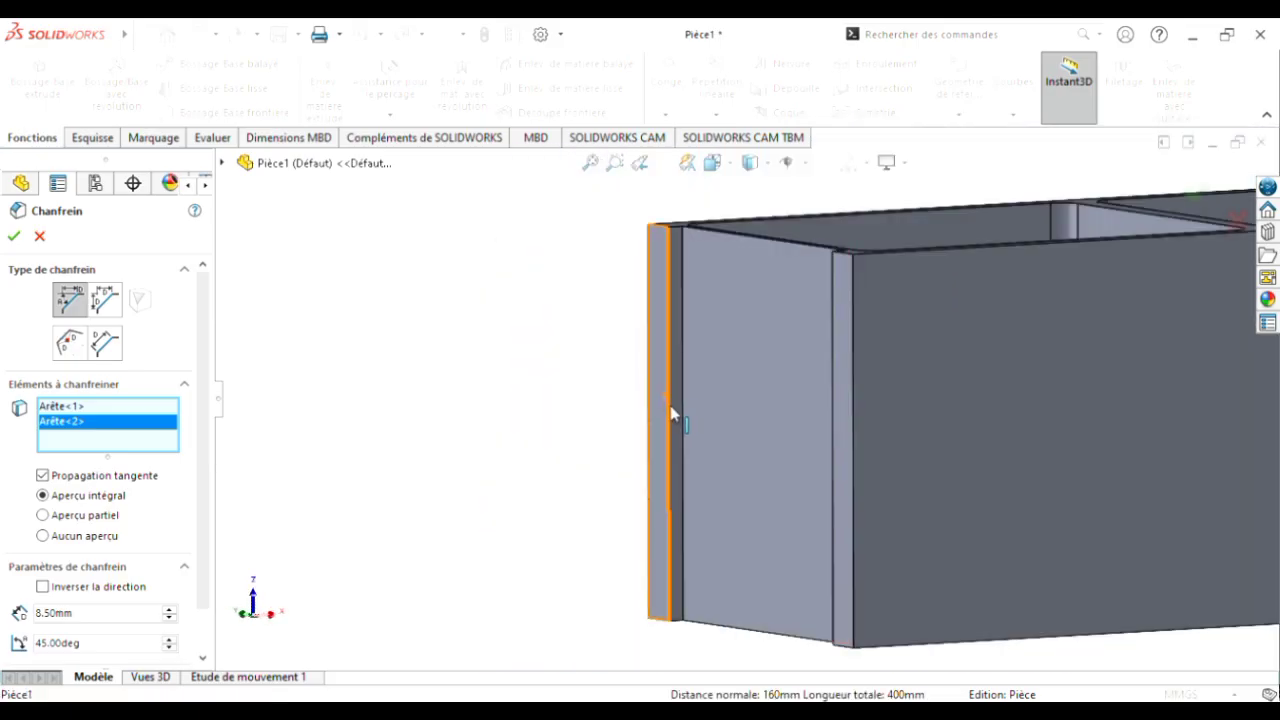
{"action": "middle_click_drag", "start_coordinate": [802, 408], "coordinate": [878, 430]}
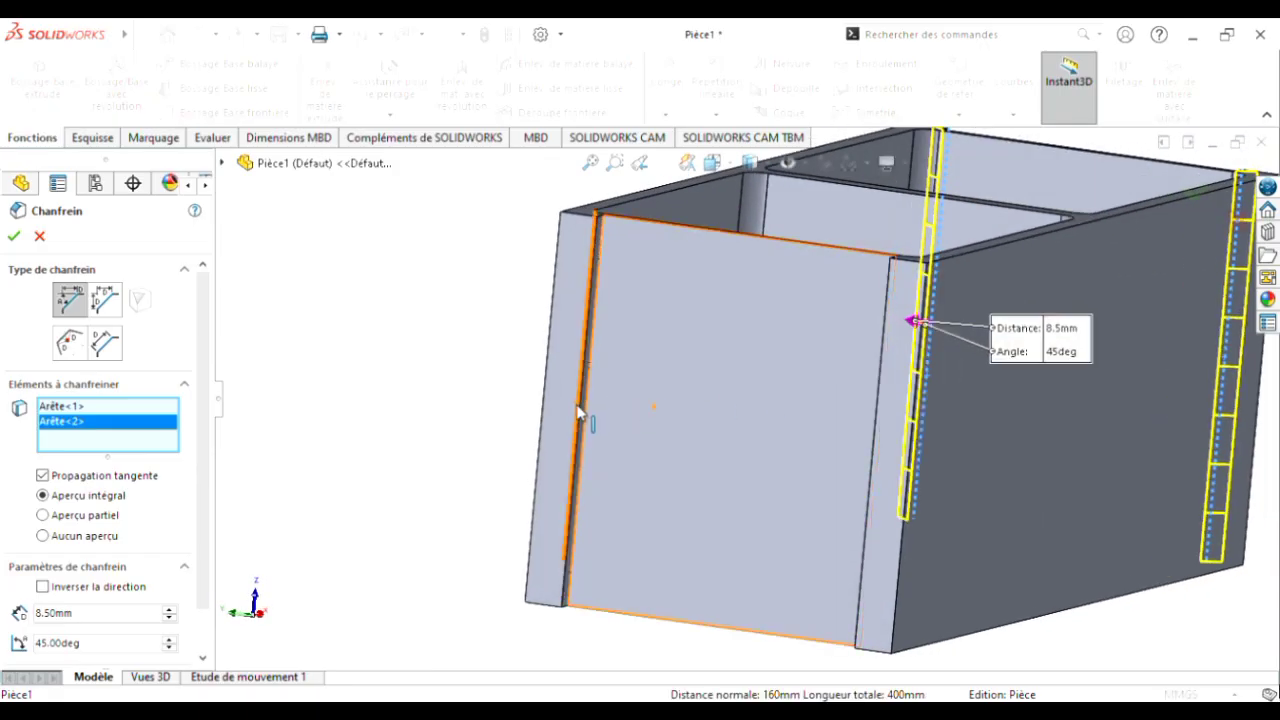
{"action": "left_click", "coordinate": [578, 440]}
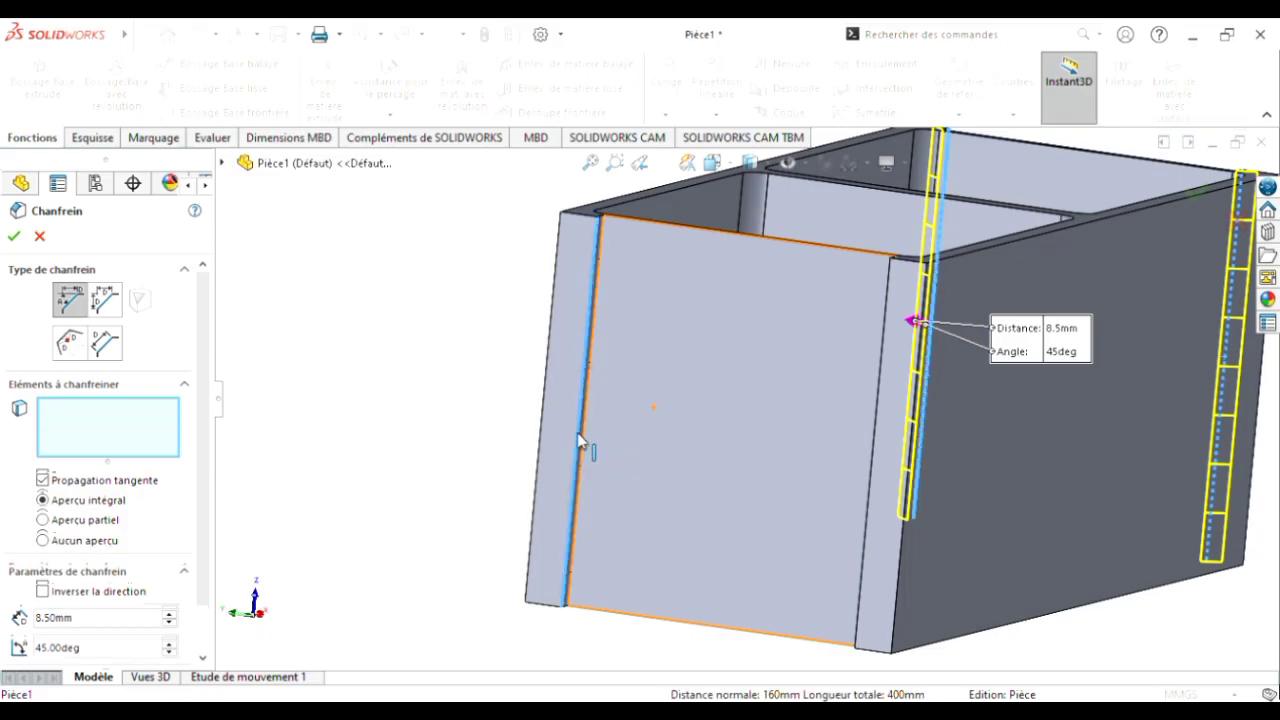
Step: Add the remaining vertical rim edge of the second recess and apply the 8.5 mm, 45° chamfer to all four edges
{"action": "middle_click_drag", "start_coordinate": [847, 492], "coordinate": [1032, 498]}
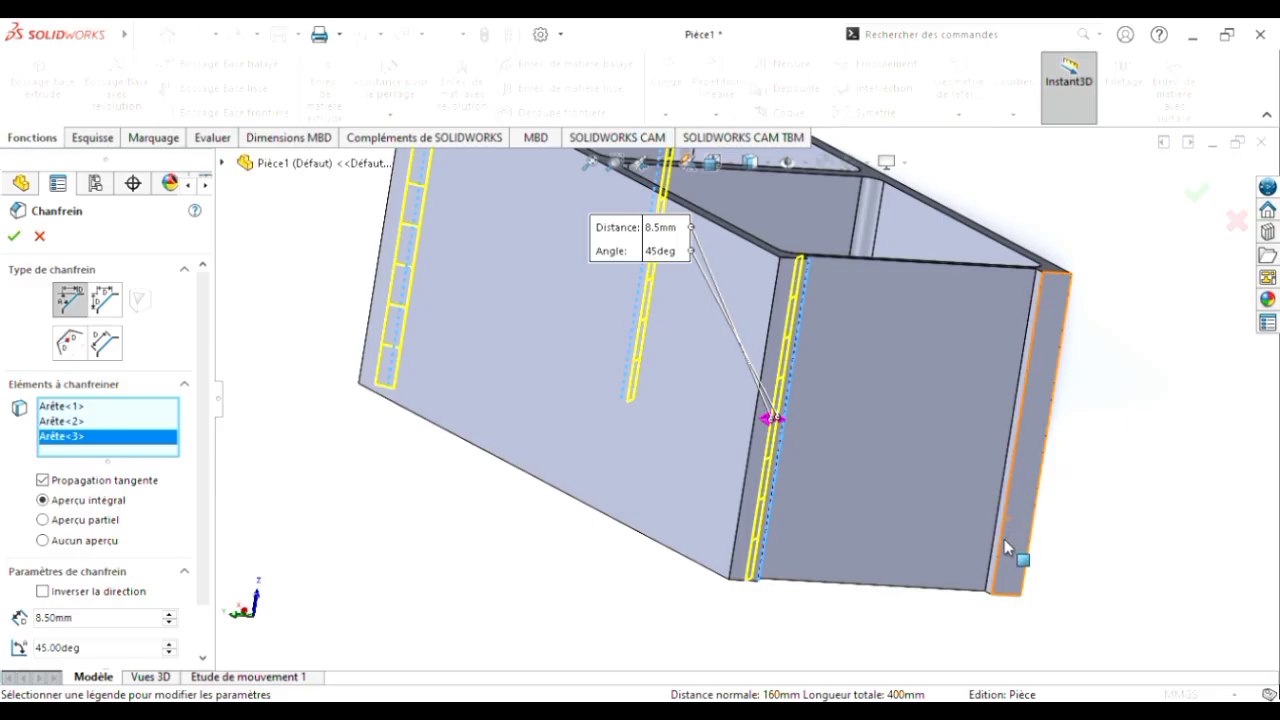
{"action": "middle_click_drag", "start_coordinate": [1086, 523], "coordinate": [1137, 394]}
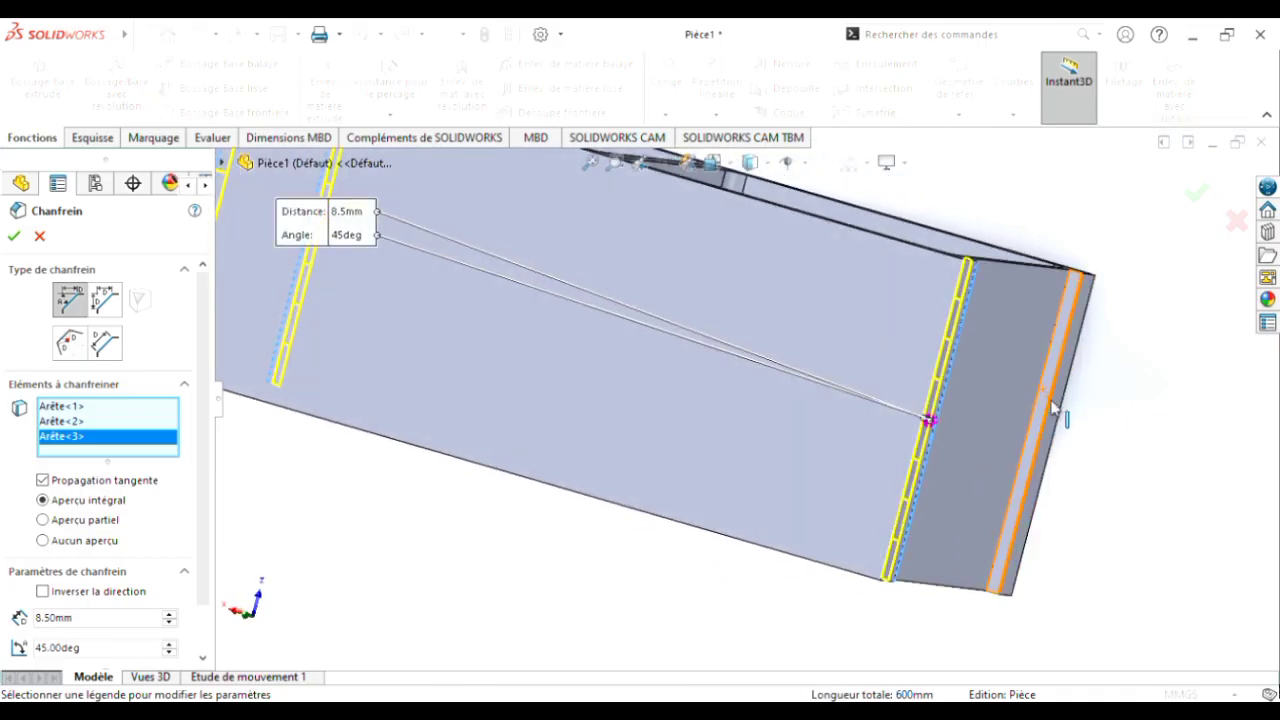
{"action": "left_click", "coordinate": [1029, 476]}
{"action": "middle_click_drag", "start_coordinate": [1151, 446], "coordinate": [1134, 500]}
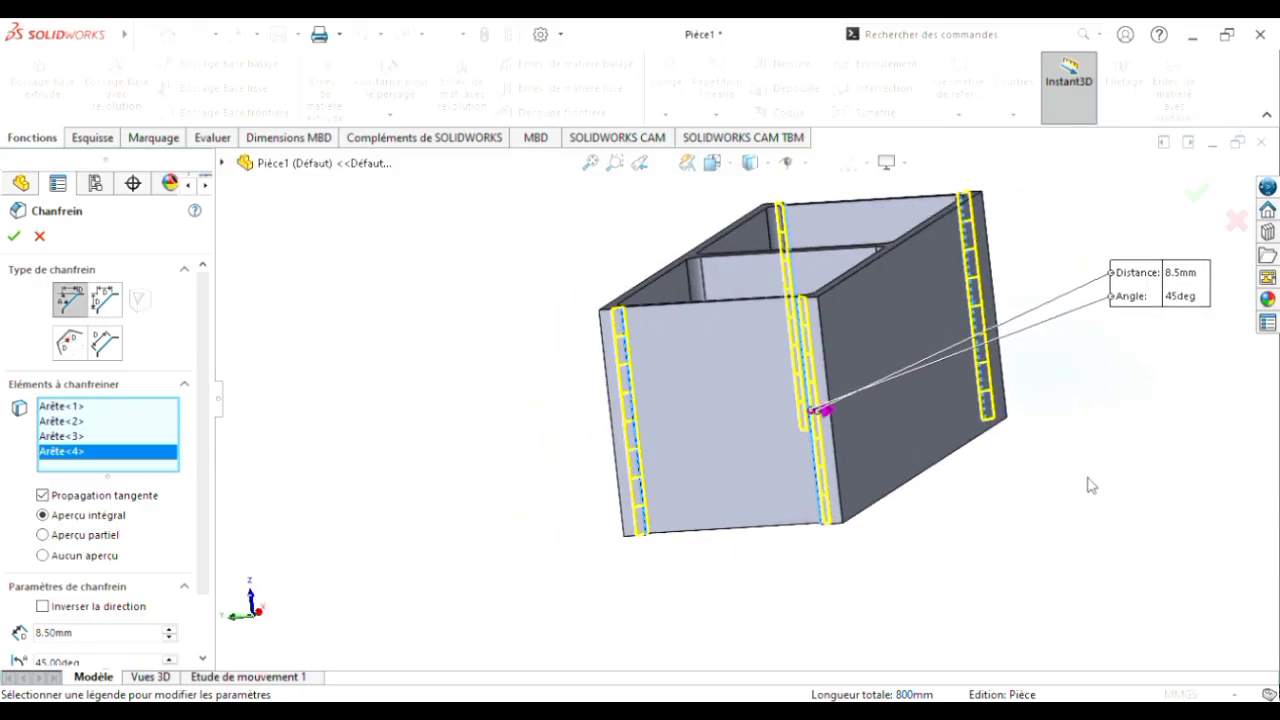
{"action": "left_click", "coordinate": [14, 236]}
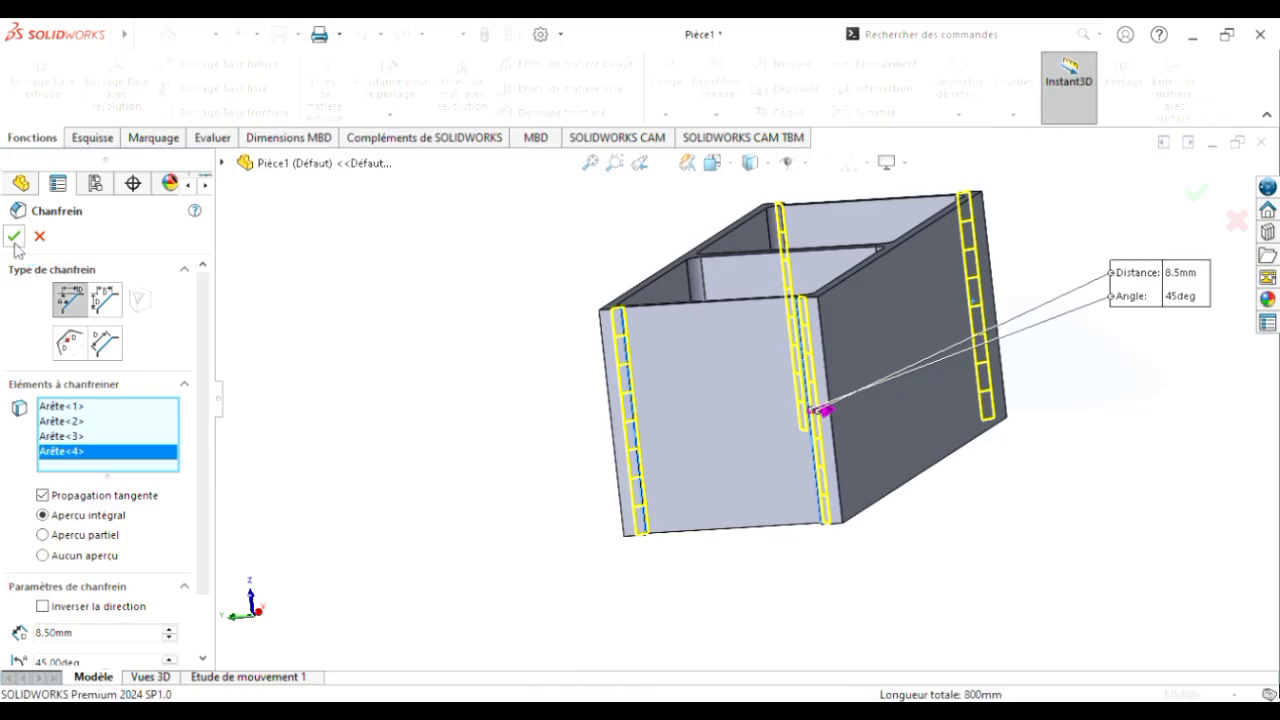
Step: Examine the chamfered recesses on both end faces and the two open compartments from several sides
{"action": "scroll", "coordinate": [986, 457], "scroll_direction": "down", "scroll_amount": 5}
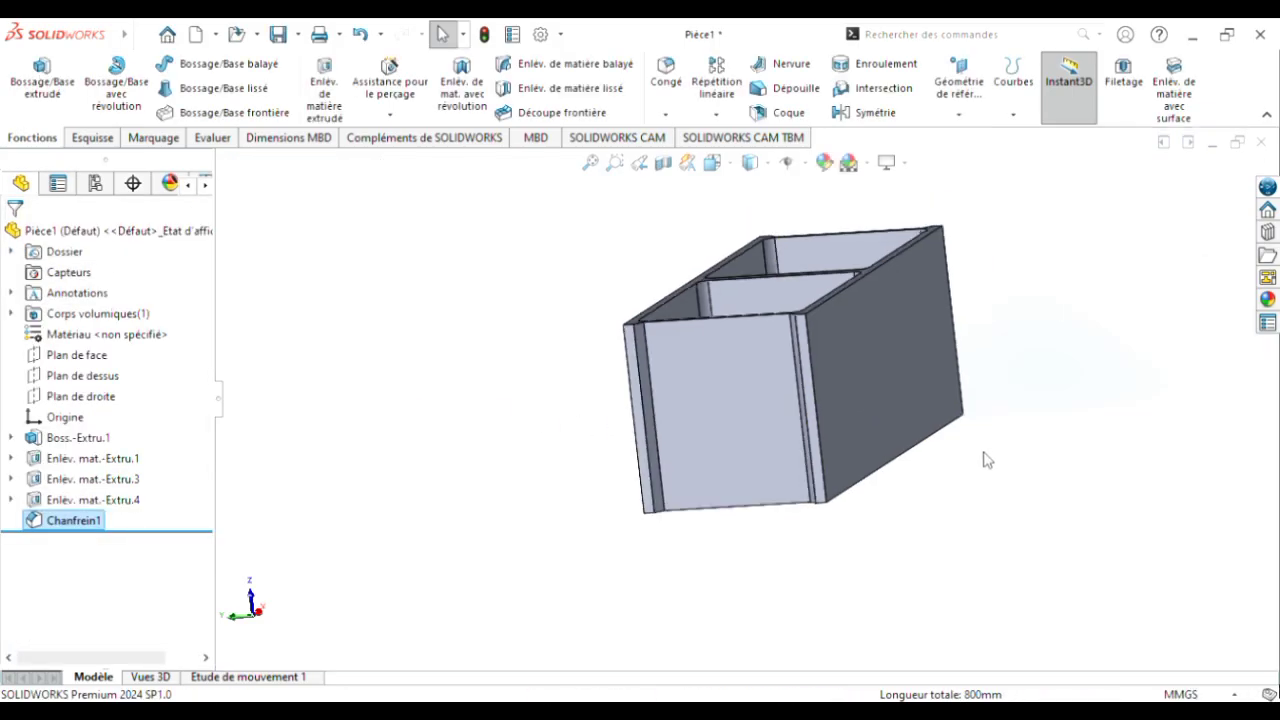
{"action": "middle_click_drag", "start_coordinate": [1088, 466], "coordinate": [1045, 474]}
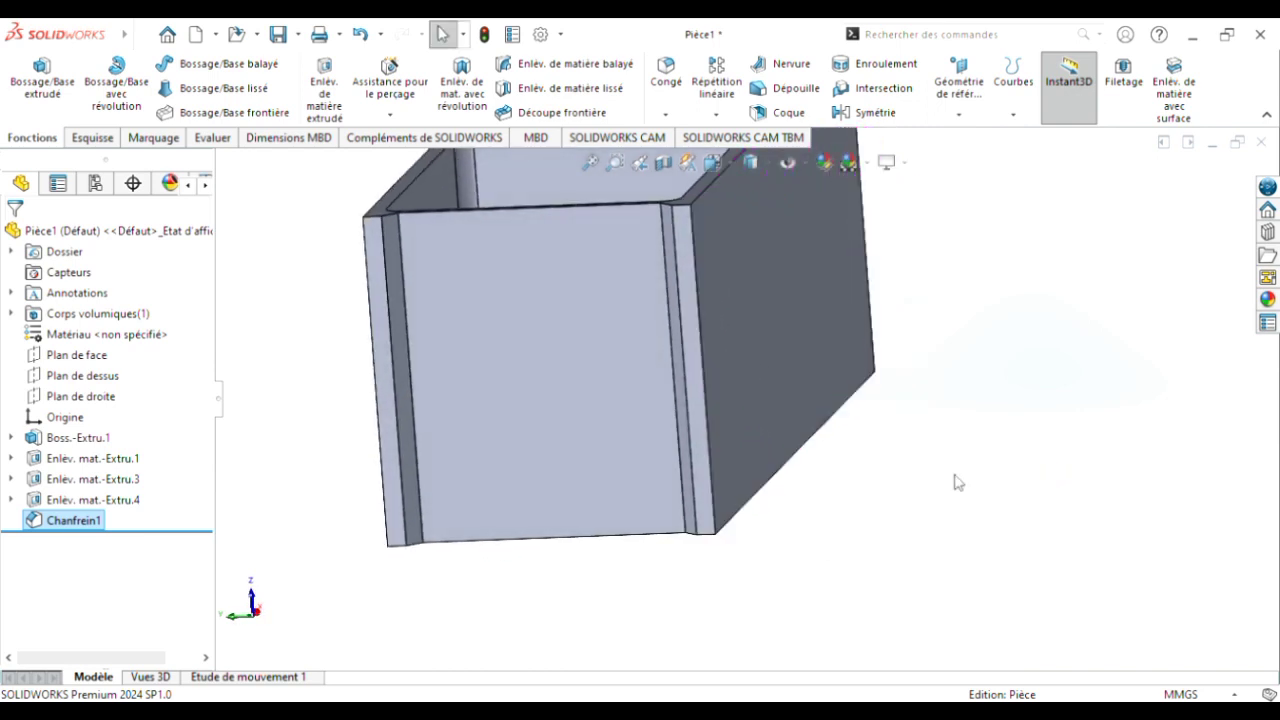
{"action": "scroll", "coordinate": [564, 418], "scroll_direction": "down", "scroll_amount": 1}
{"action": "middle_click_drag", "start_coordinate": [1234, 524], "coordinate": [931, 452]}
{"action": "middle_click_drag", "start_coordinate": [1022, 303], "coordinate": [1058, 294]}
{"action": "middle_click_drag", "start_coordinate": [949, 410], "coordinate": [627, 427]}
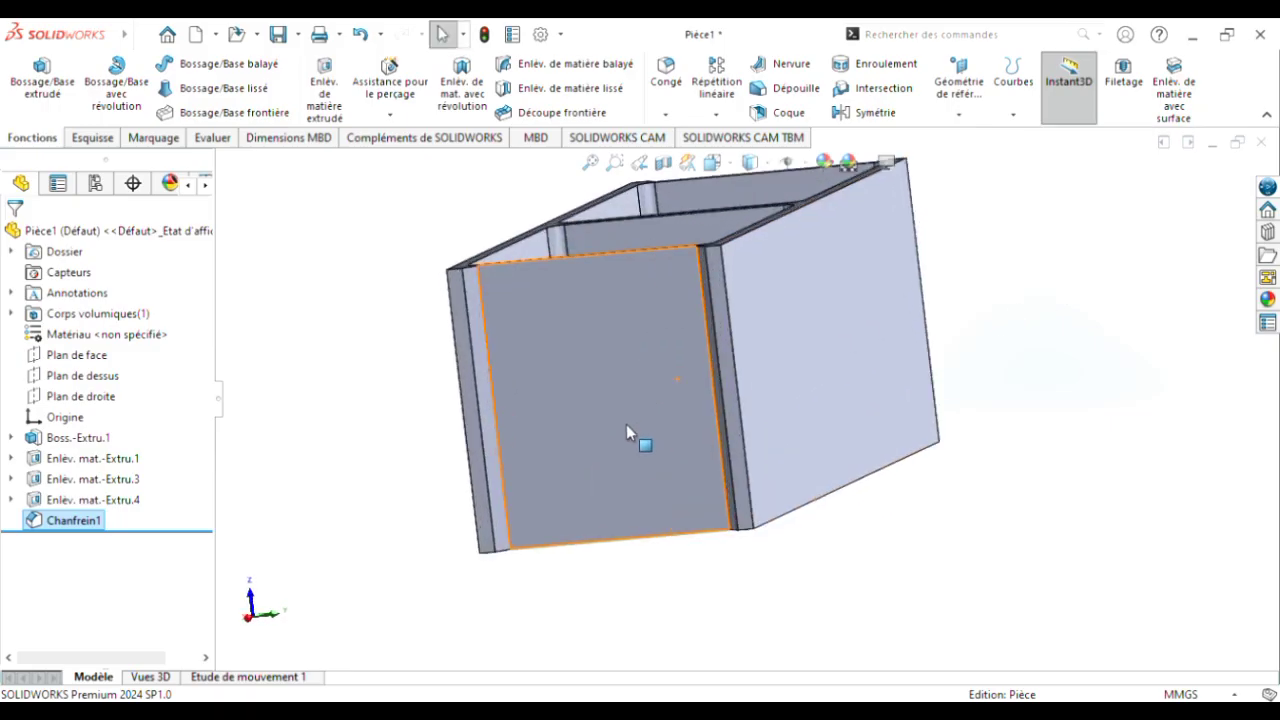
{"action": "scroll", "coordinate": [626, 430], "scroll_direction": "up", "scroll_amount": 1}
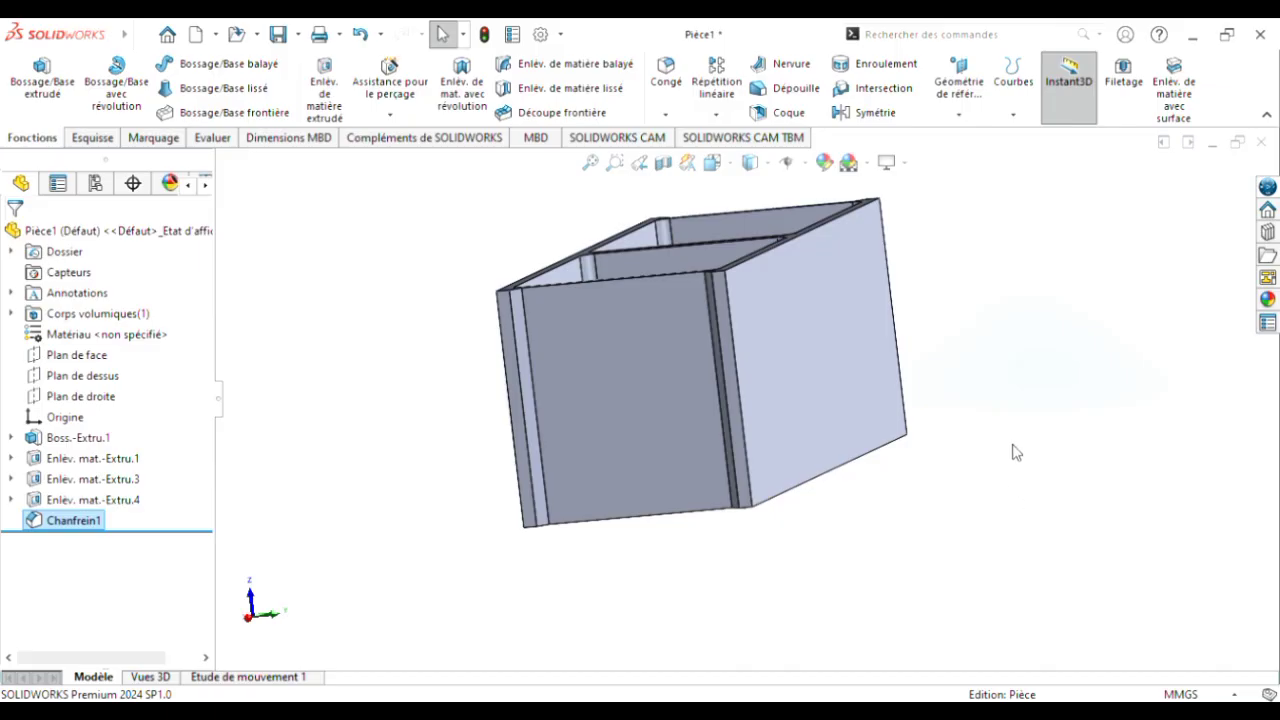
{"action": "middle_click_drag", "start_coordinate": [1003, 489], "coordinate": [1279, 520]}
{"action": "scroll", "coordinate": [1030, 409], "scroll_direction": "up", "scroll_amount": 1}
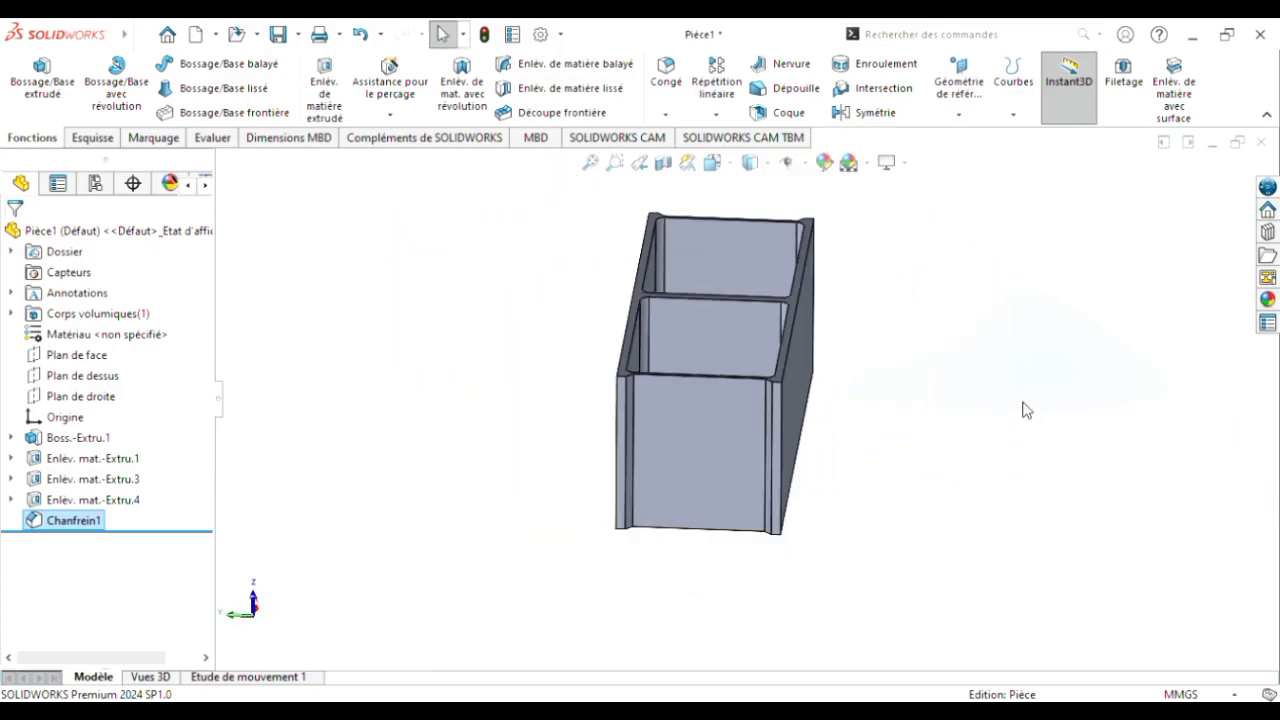
{"action": "scroll", "coordinate": [955, 262], "scroll_direction": "down", "scroll_amount": 1}
{"action": "scroll", "coordinate": [931, 292], "scroll_direction": "down", "scroll_amount": 1}
{"action": "scroll", "coordinate": [845, 346], "scroll_direction": "up", "scroll_amount": 1}
{"action": "middle_click_drag", "start_coordinate": [772, 440], "coordinate": [726, 436]}
{"action": "scroll", "coordinate": [938, 471], "scroll_direction": "up", "scroll_amount": 1}
{"action": "scroll", "coordinate": [918, 500], "scroll_direction": "down", "scroll_amount": 1}
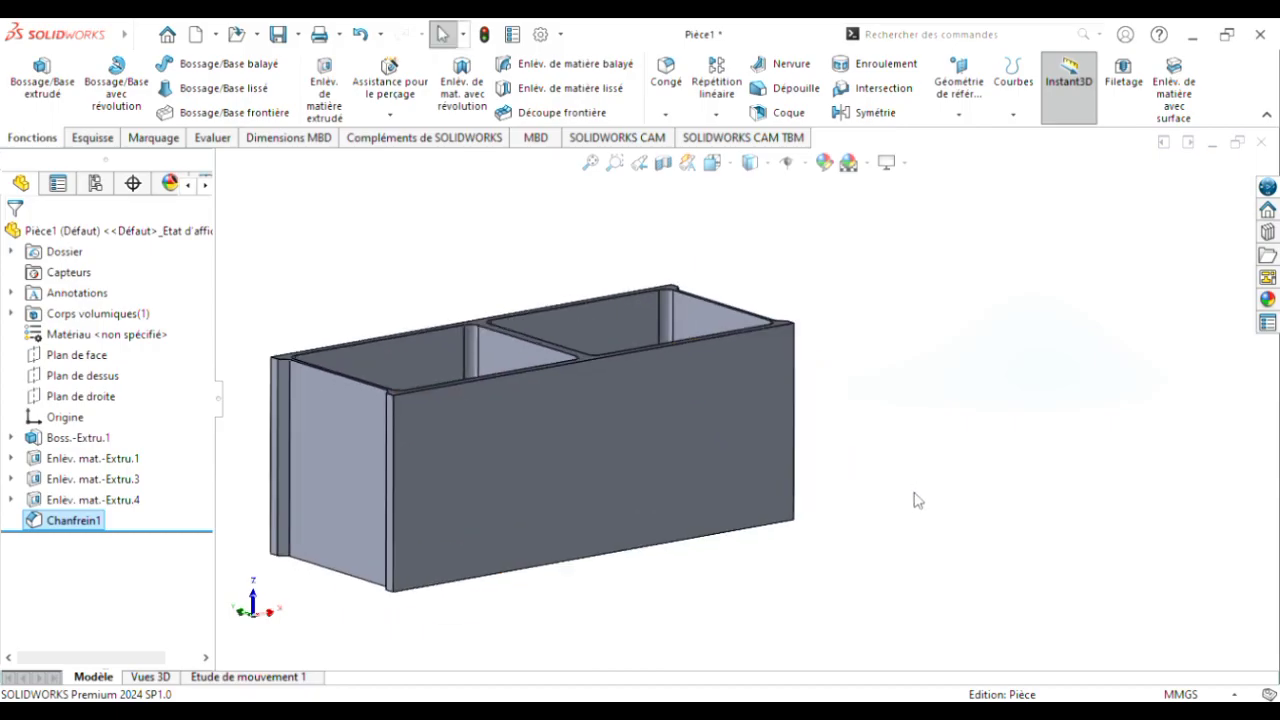
{"action": "scroll", "coordinate": [920, 490], "scroll_direction": "up", "scroll_amount": 1}
{"action": "scroll", "coordinate": [338, 310], "scroll_direction": "down", "scroll_amount": 1}
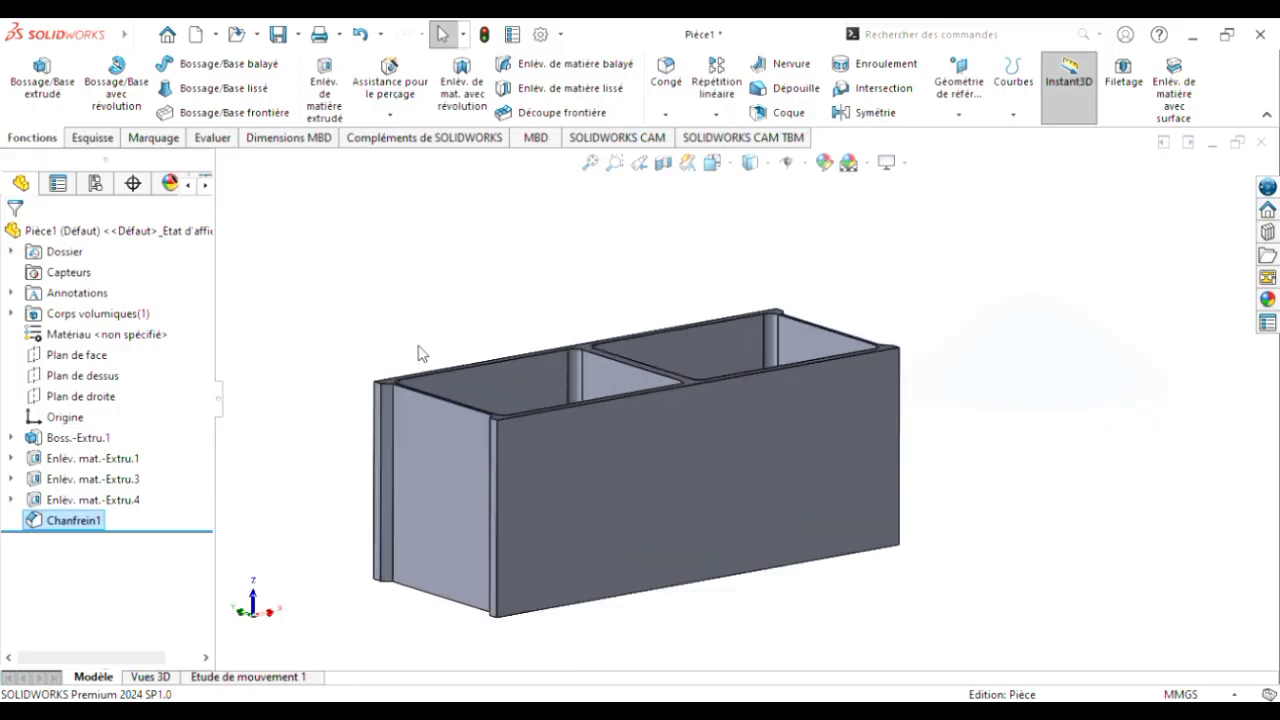
{"action": "mouse_move", "coordinate": [863, 611]}
{"action": "middle_mouse_down"}
{"action": "mouse_move", "coordinate": [917, 617]}
{"action": "mouse_move", "coordinate": [870, 614]}
{"action": "mouse_move", "coordinate": [883, 598]}
{"action": "middle_mouse_up"}
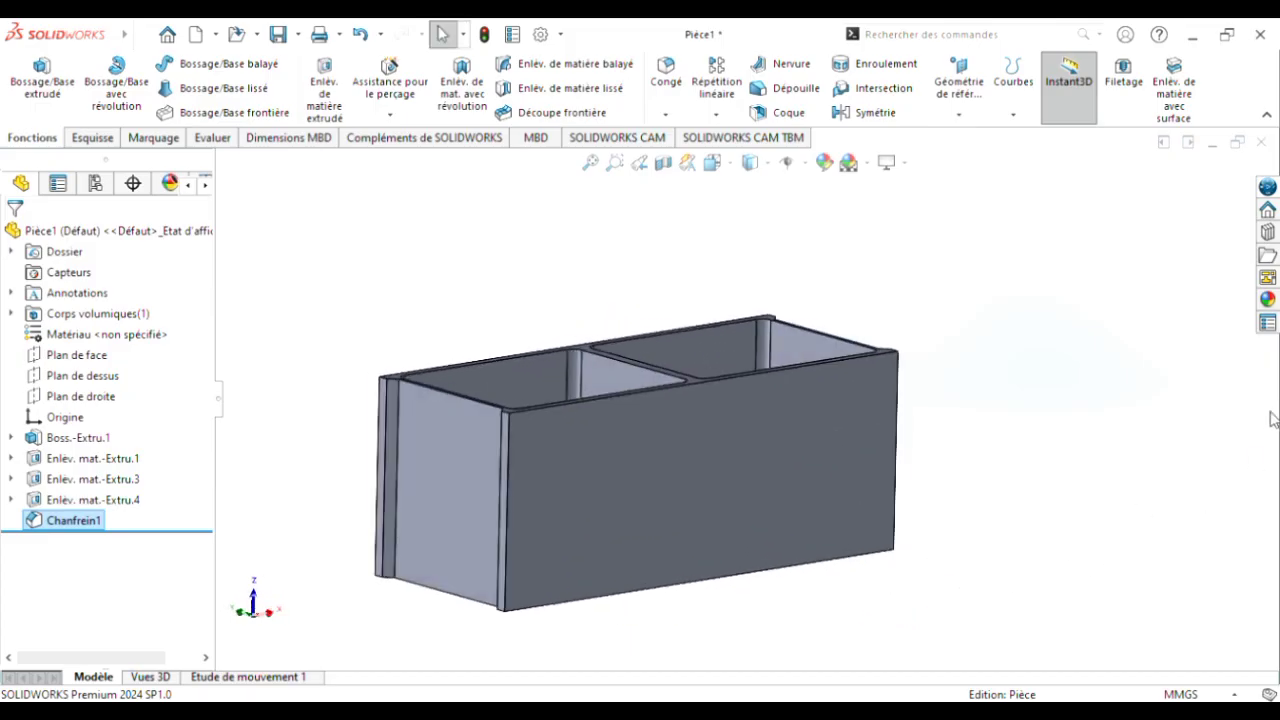
Step: Open the appearance library and show the Divers category of the Organique appearances
{"action": "left_click", "coordinate": [1267, 300]}
{"action": "scroll", "coordinate": [1062, 225], "scroll_direction": "down", "scroll_amount": 4}
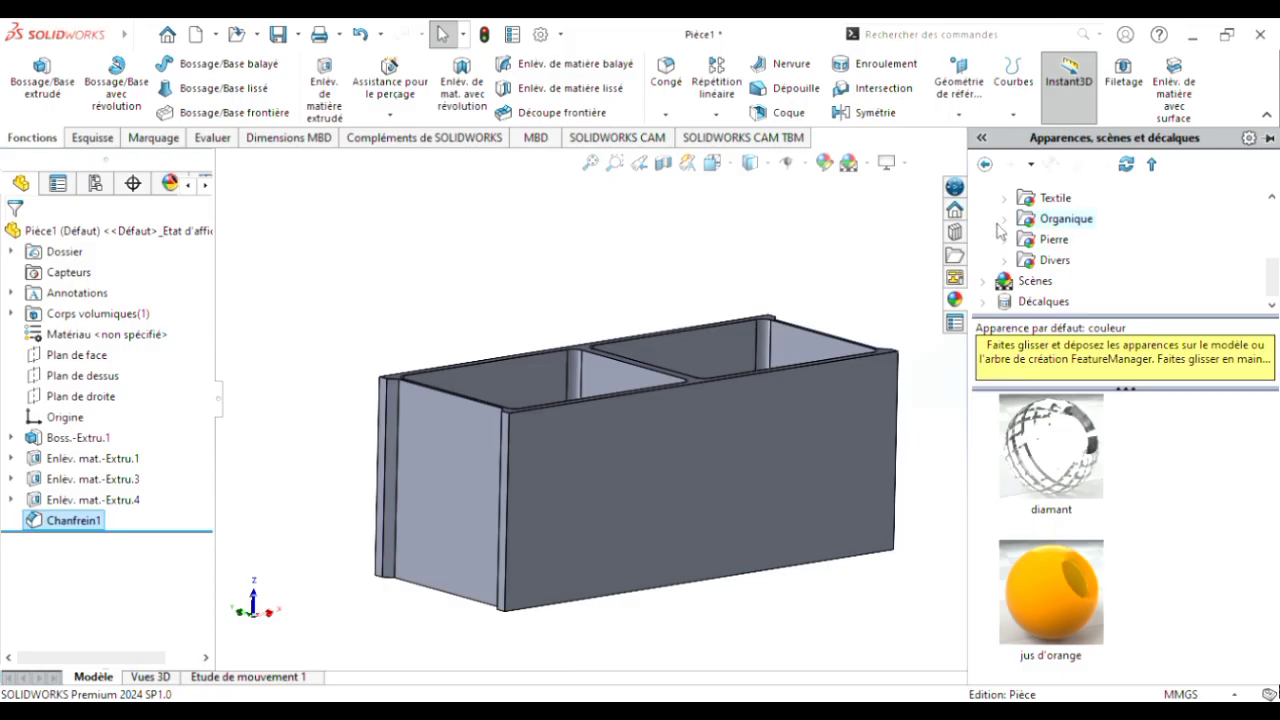
{"action": "left_click", "coordinate": [1004, 219]}
{"action": "scroll", "coordinate": [1045, 240], "scroll_direction": "down", "scroll_amount": 1}
{"action": "scroll", "coordinate": [1095, 250], "scroll_direction": "down", "scroll_amount": 1}
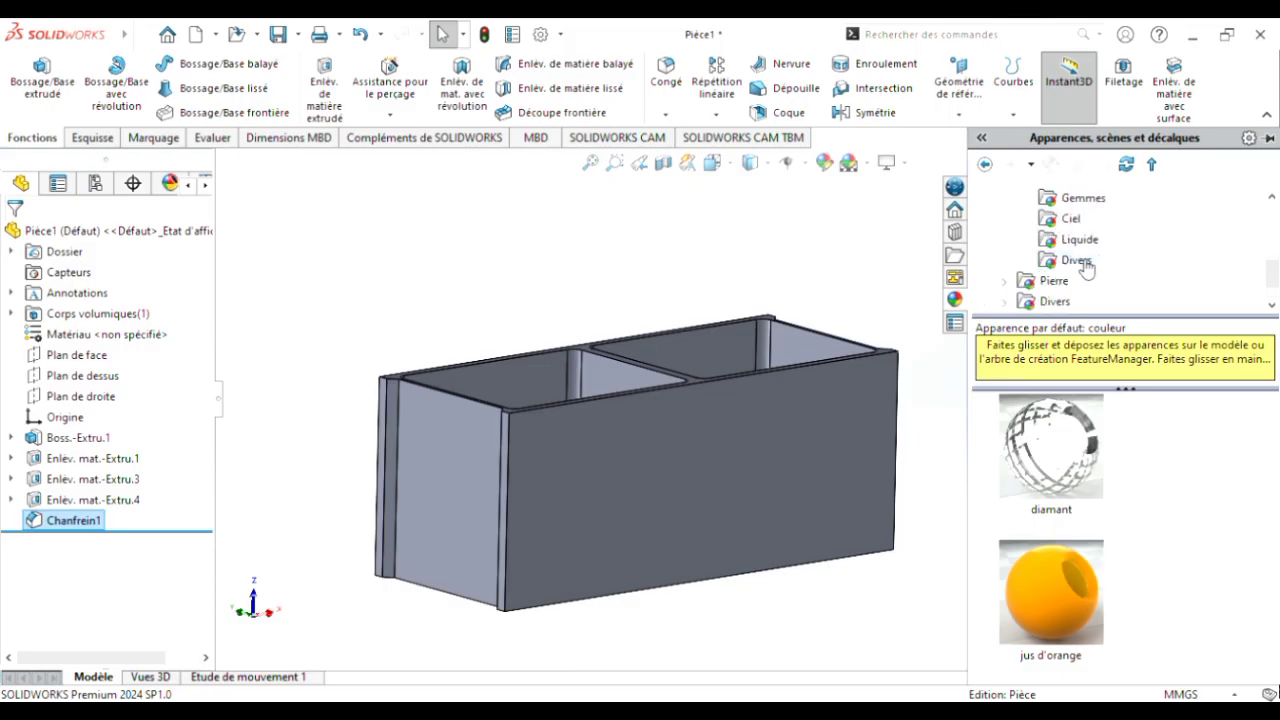
{"action": "left_click", "coordinate": [1086, 264]}
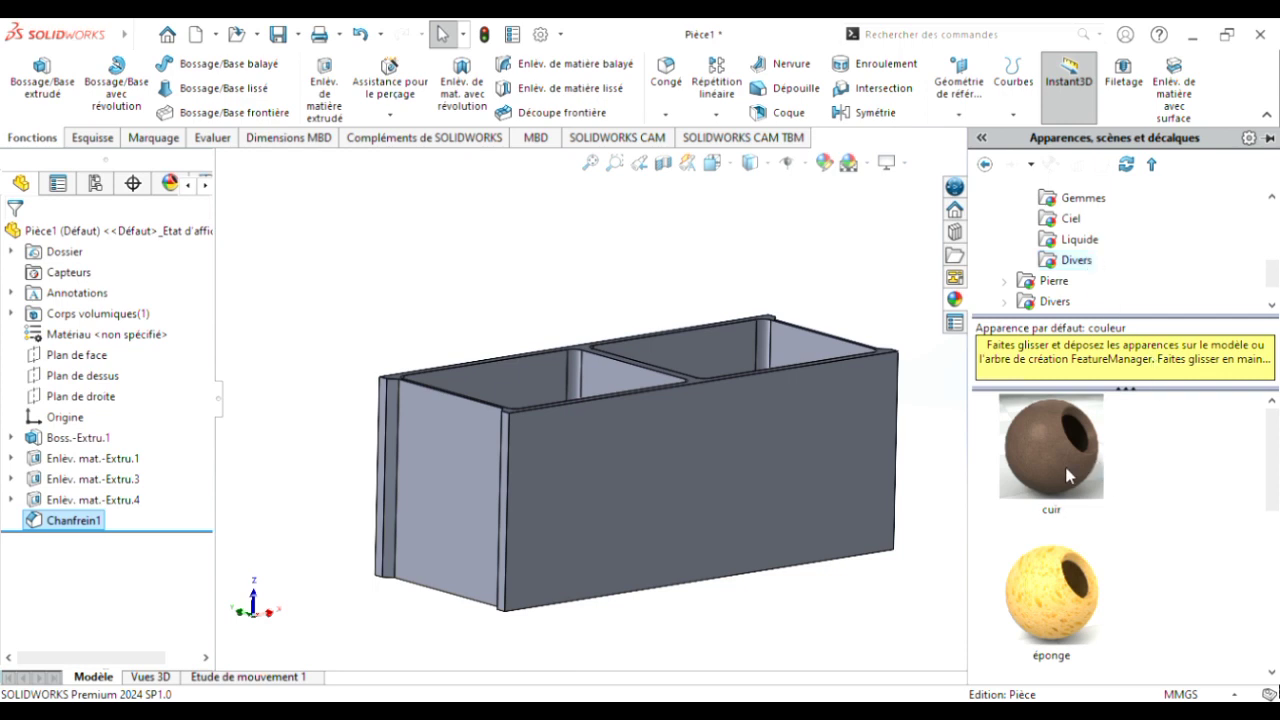
Step: Apply the sable appearance to the whole part
{"action": "scroll", "coordinate": [1070, 477], "scroll_direction": "down", "scroll_amount": 1}
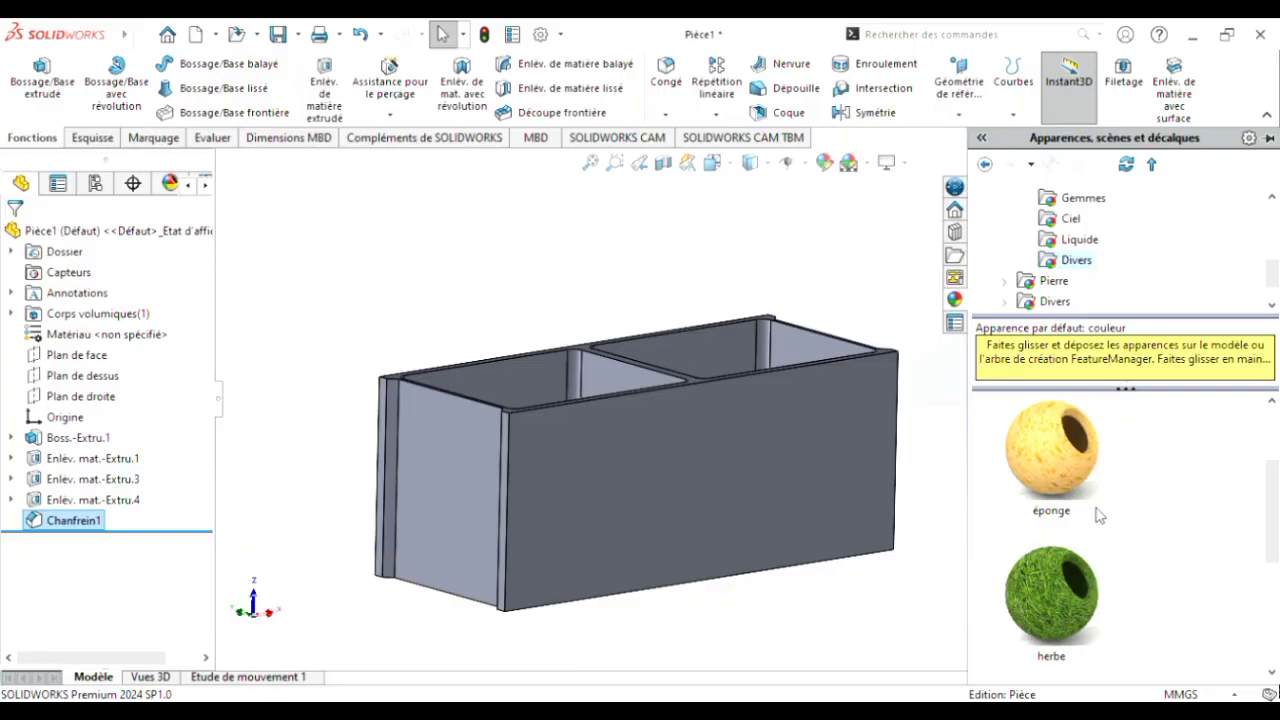
{"action": "scroll", "coordinate": [1097, 513], "scroll_direction": "down", "scroll_amount": 2}
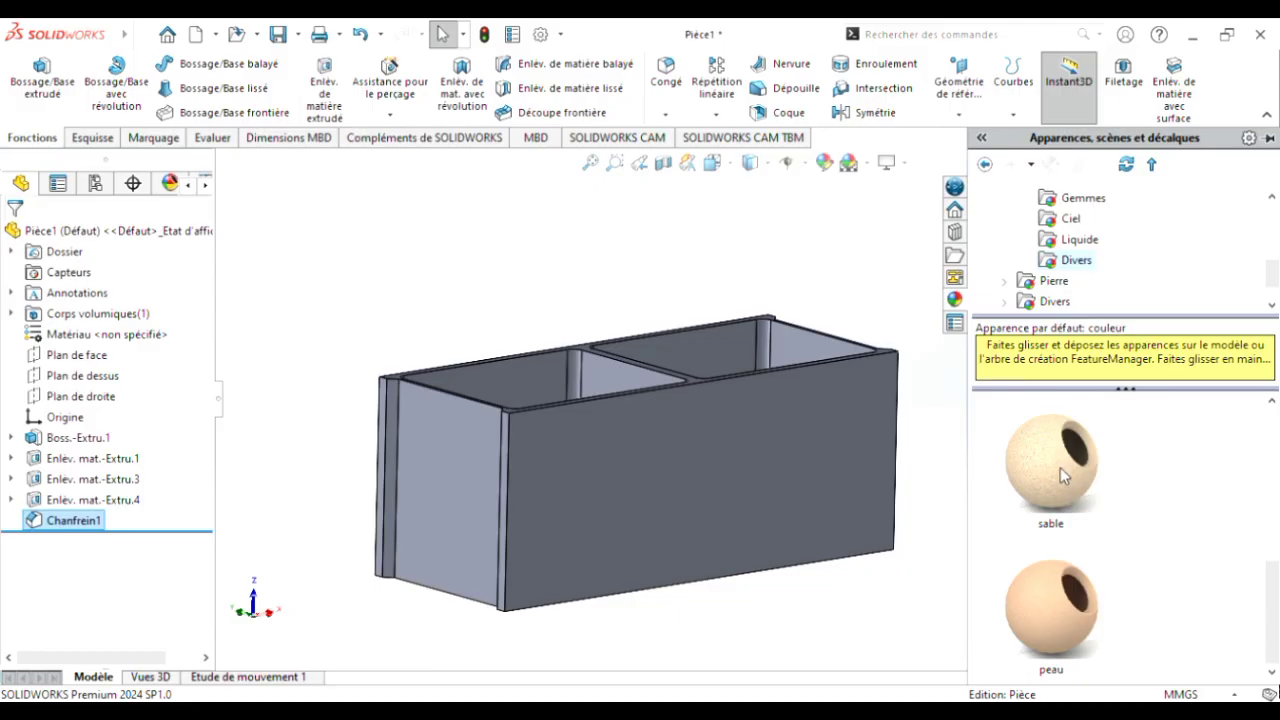
{"action": "left_click", "coordinate": [1060, 467]}
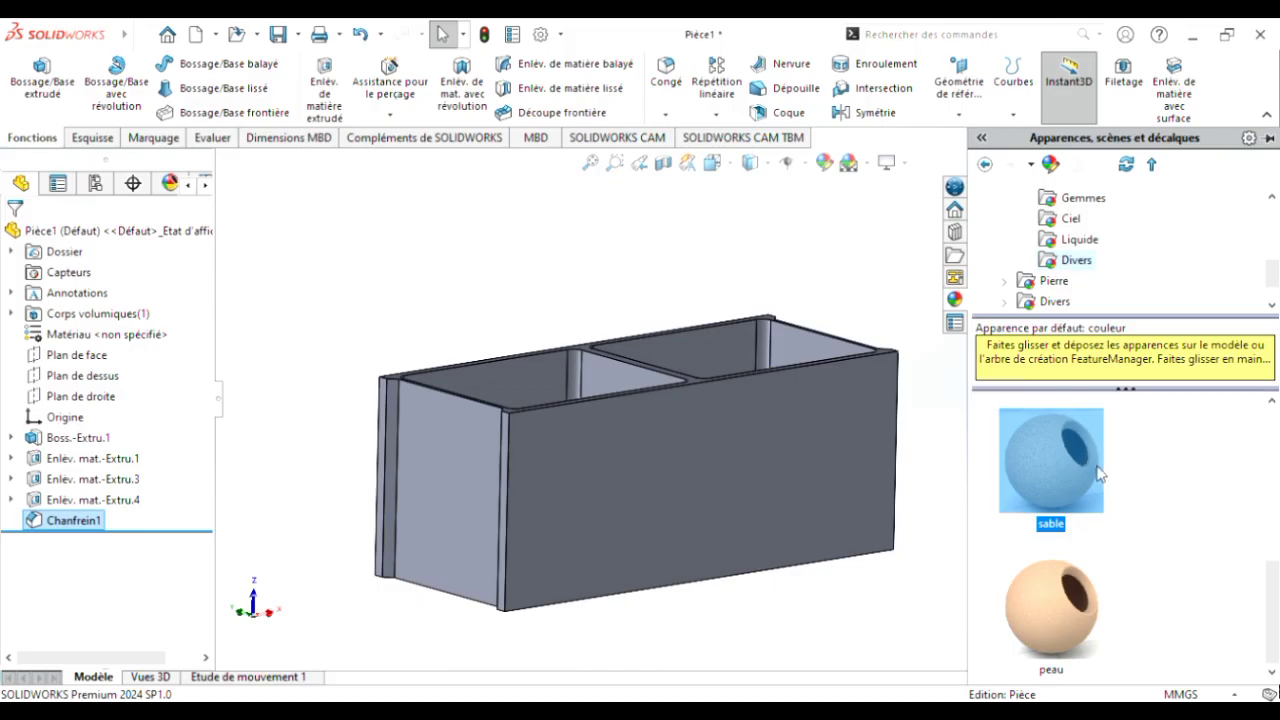
{"action": "left_click_drag", "start_coordinate": [1060, 454], "coordinate": [824, 466]}
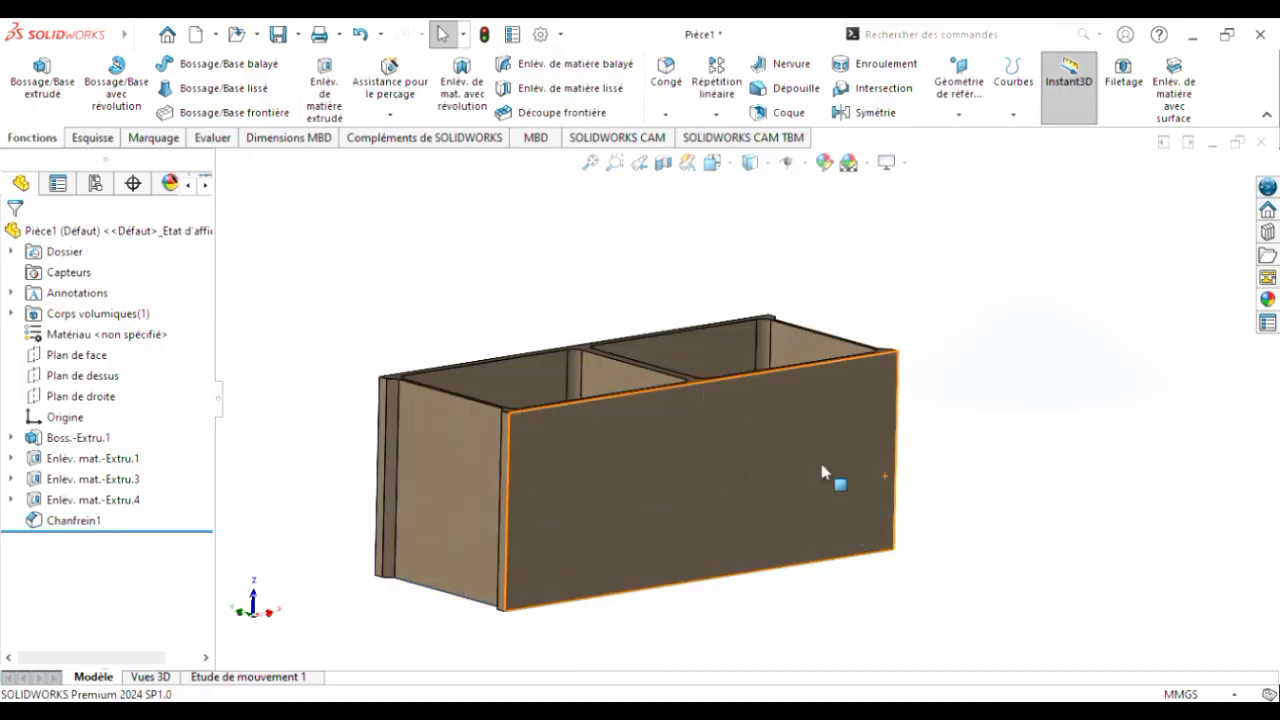
Step: Inspect the sand-textured part from several sides and orient it to the standard isometric view
{"action": "middle_click_drag", "start_coordinate": [1065, 461], "coordinate": [982, 393]}
{"action": "scroll", "coordinate": [930, 510], "scroll_direction": "down", "scroll_amount": 1}
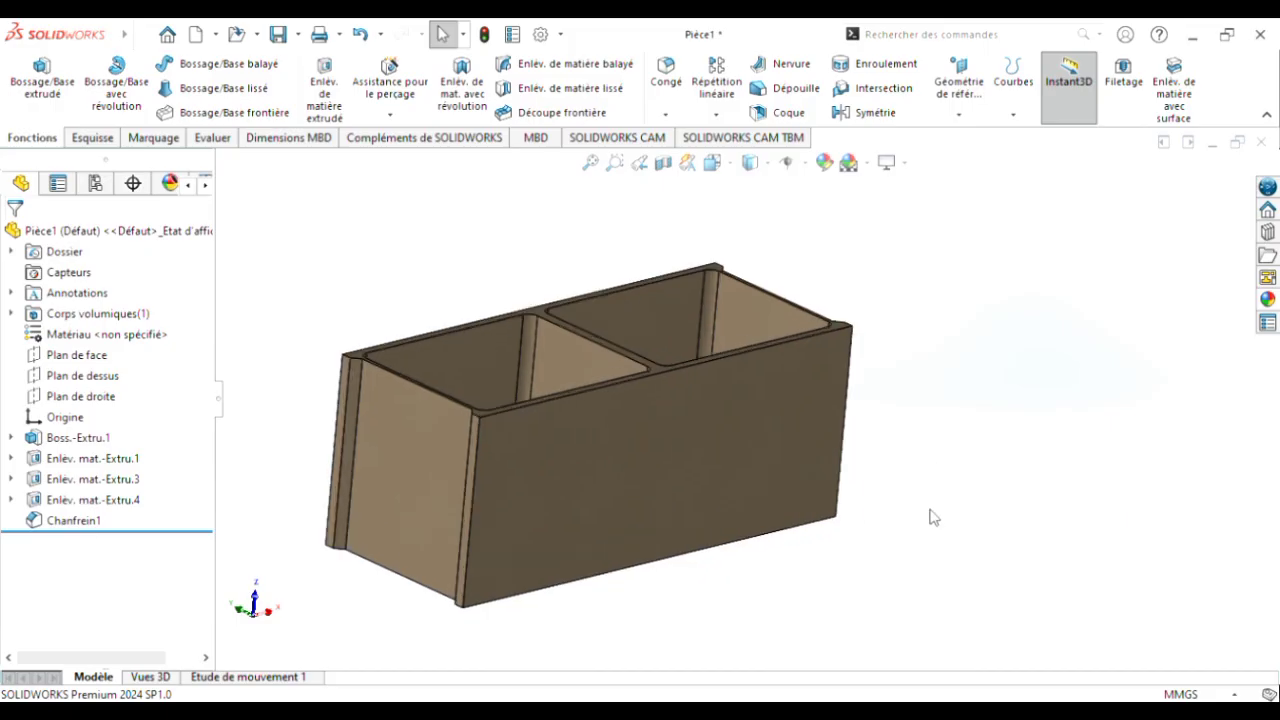
{"action": "scroll", "coordinate": [930, 510], "scroll_direction": "up", "scroll_amount": 1}
{"action": "middle_click_drag", "start_coordinate": [946, 507], "coordinate": [886, 523]}
{"action": "scroll", "coordinate": [905, 481], "scroll_direction": "down", "scroll_amount": 2}
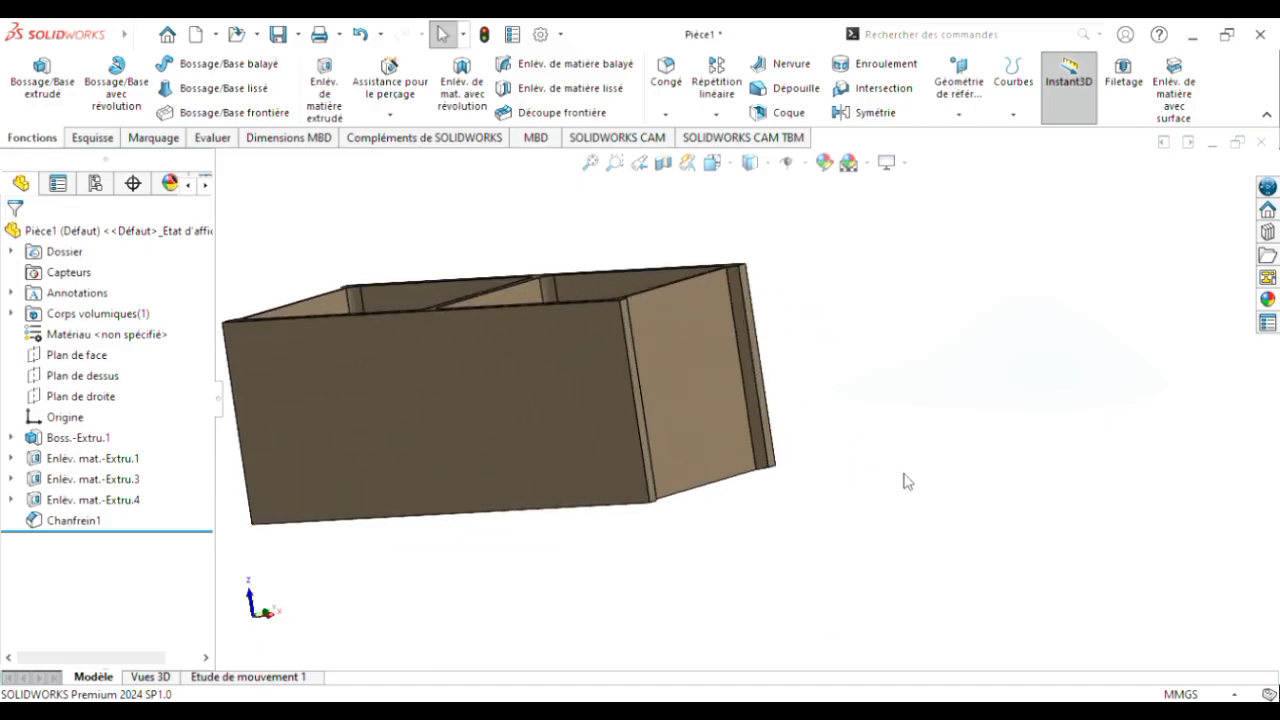
{"action": "middle_click_drag", "start_coordinate": [794, 317], "coordinate": [866, 306]}
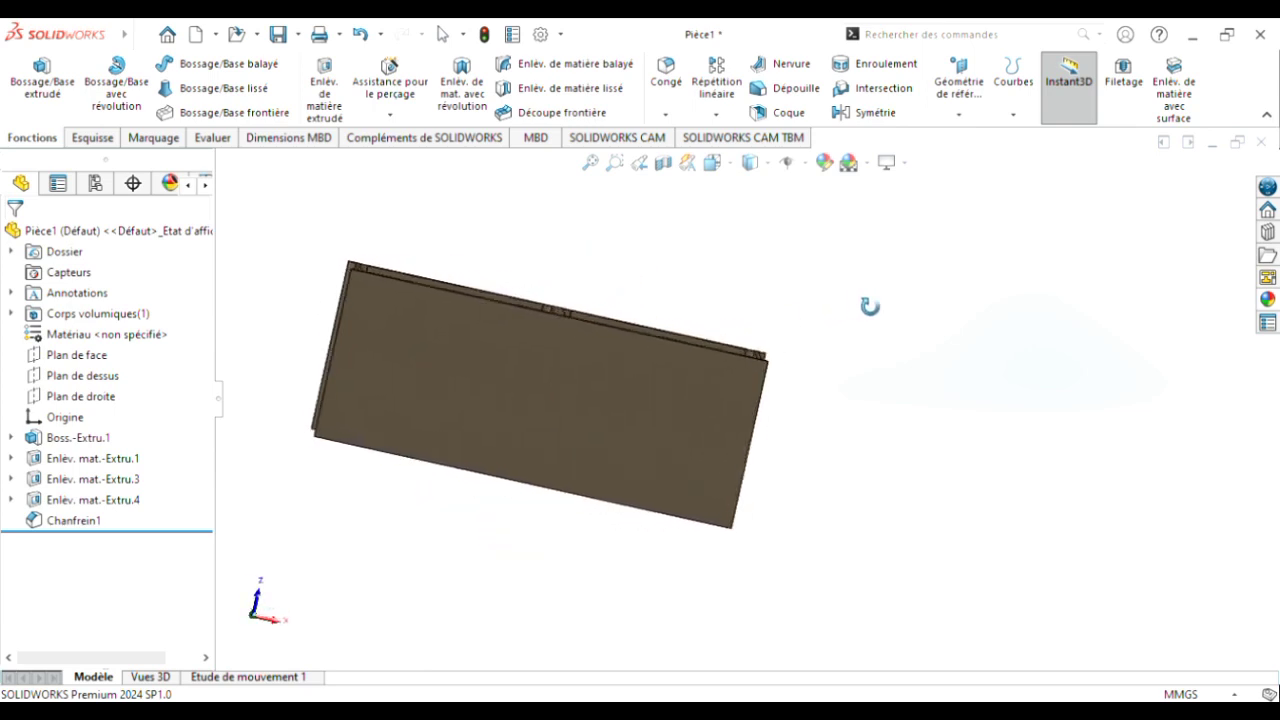
{"action": "left_click", "coordinate": [726, 164]}
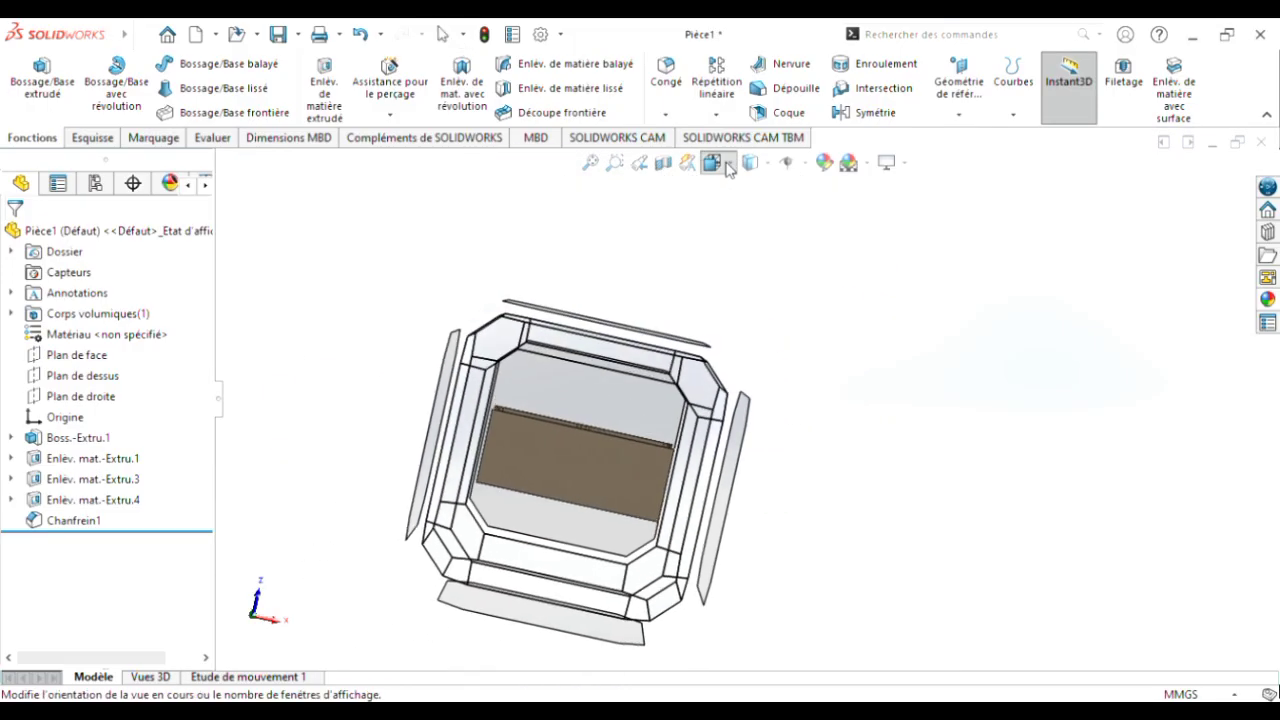
{"action": "left_click", "coordinate": [846, 248]}
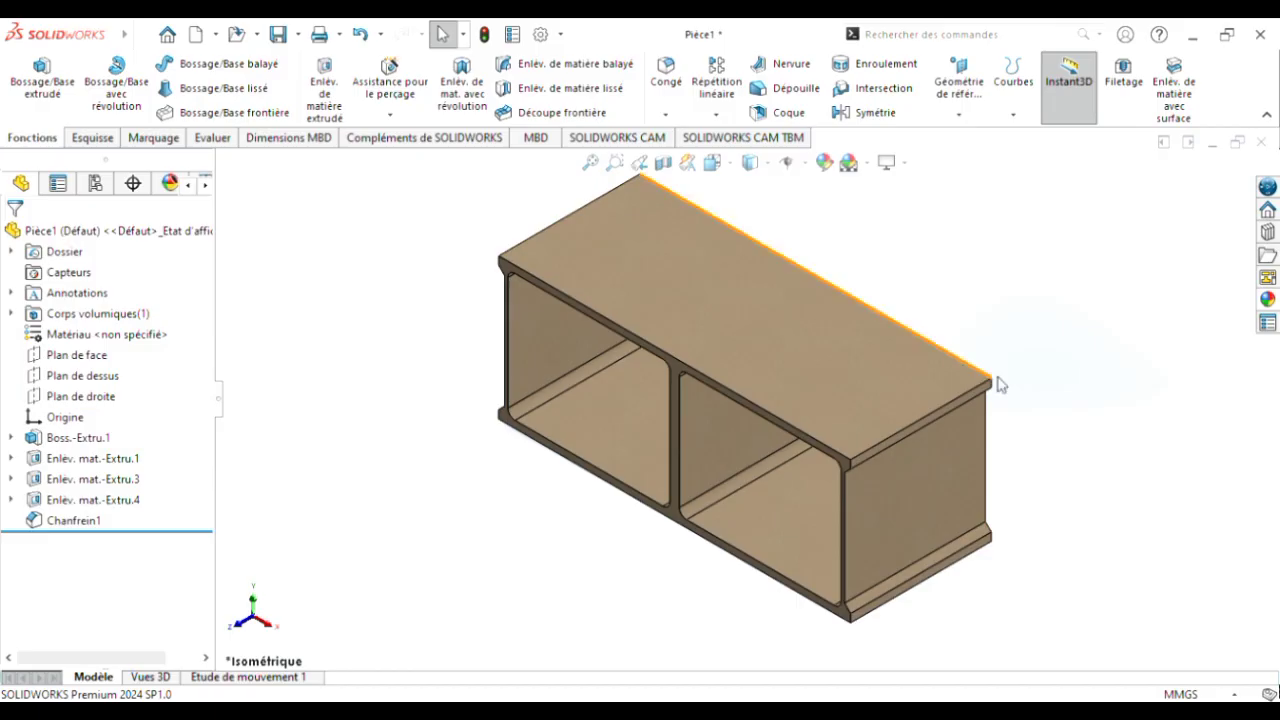